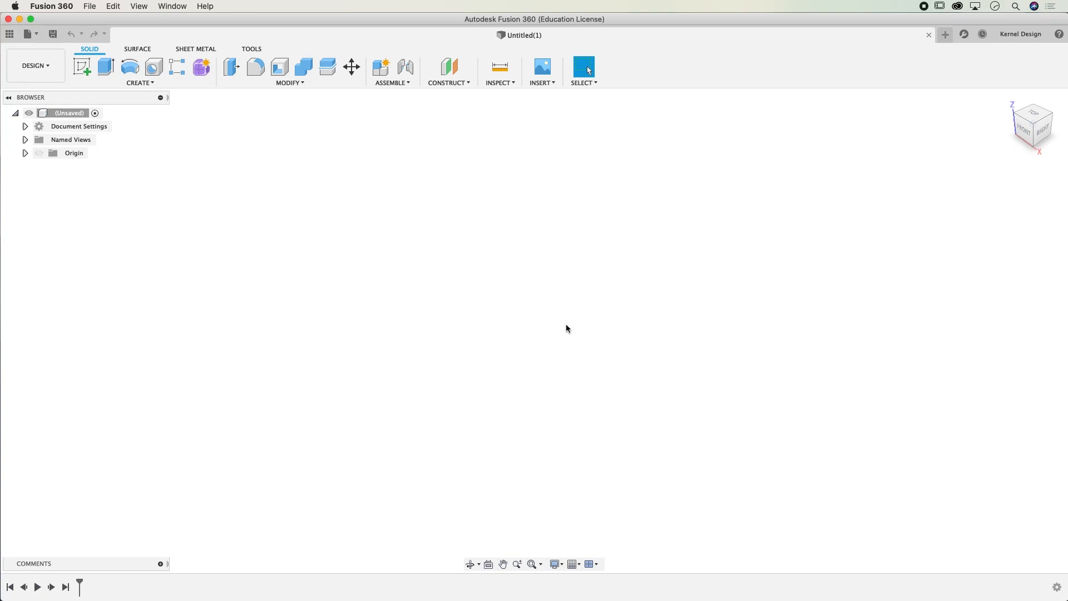
Create a construction plane offset 90 mm above the XY plane.
click(453, 83)
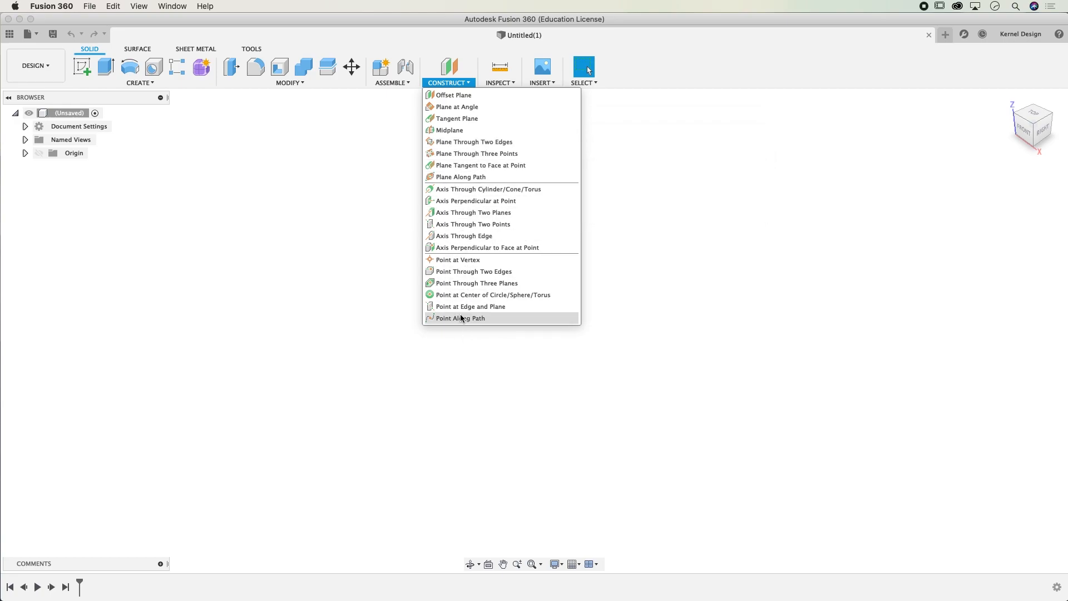
click(453, 95)
click(591, 337)
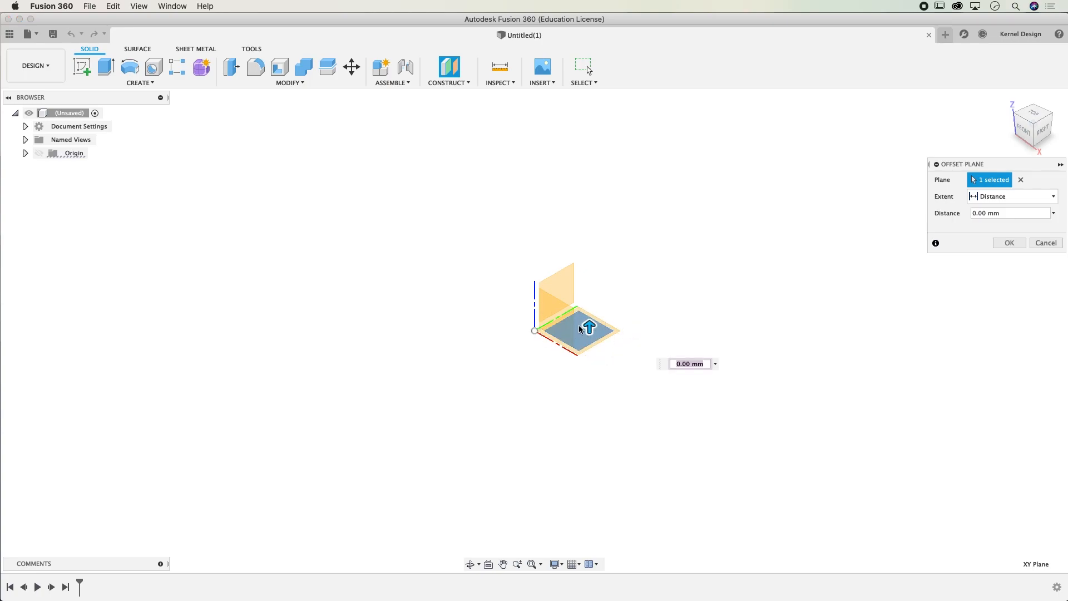
drag(590, 327, 611, 164)
text(90)
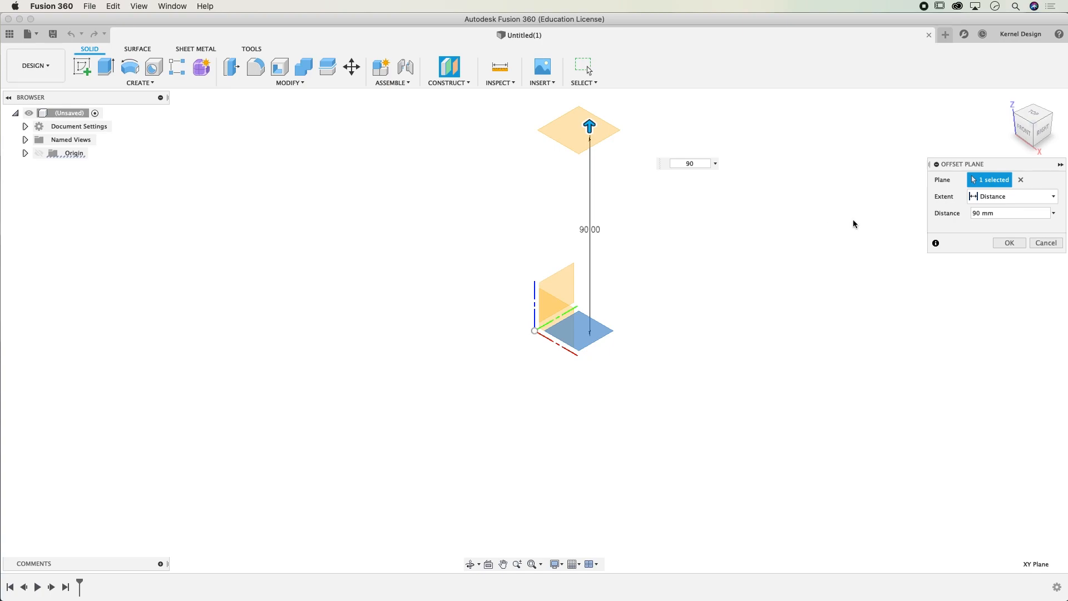
click(1011, 244)
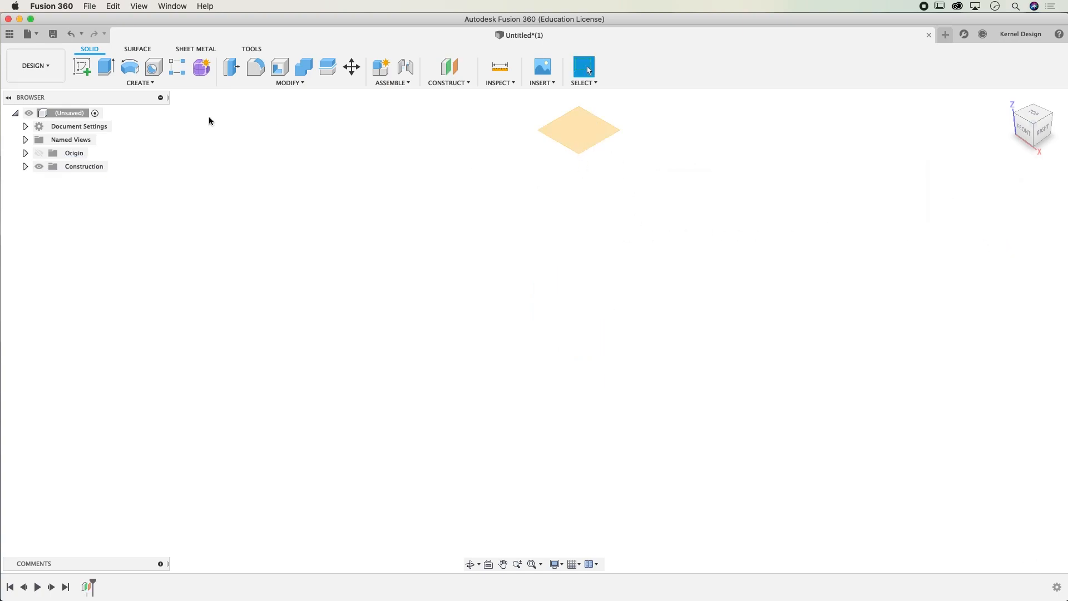
Sketch a 90 mm diameter circle centred on the origin on the XY plane and finish the sketch.
click(83, 69)
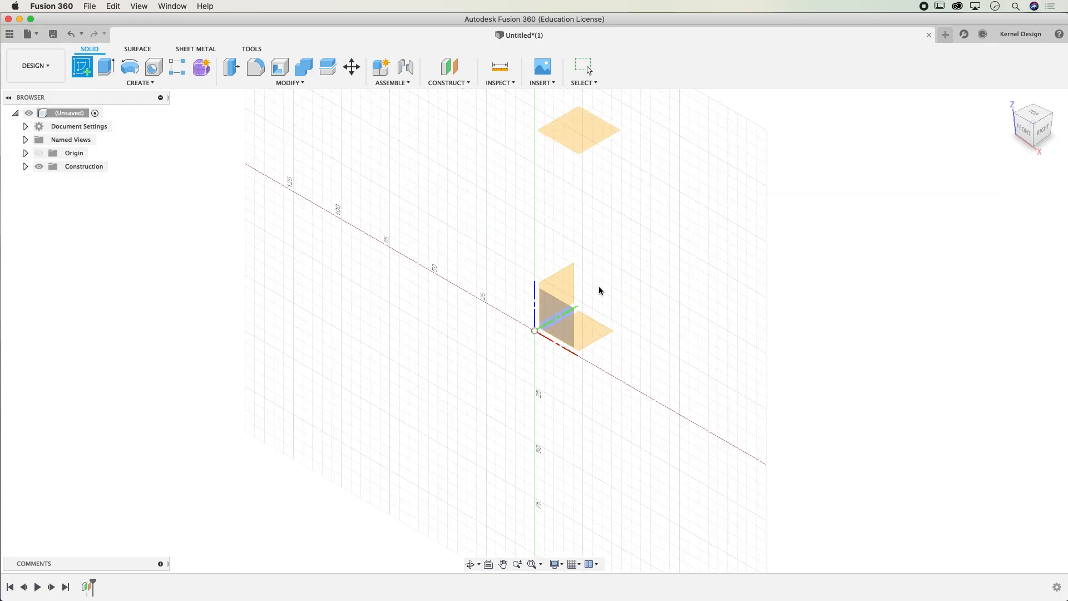
click(597, 331)
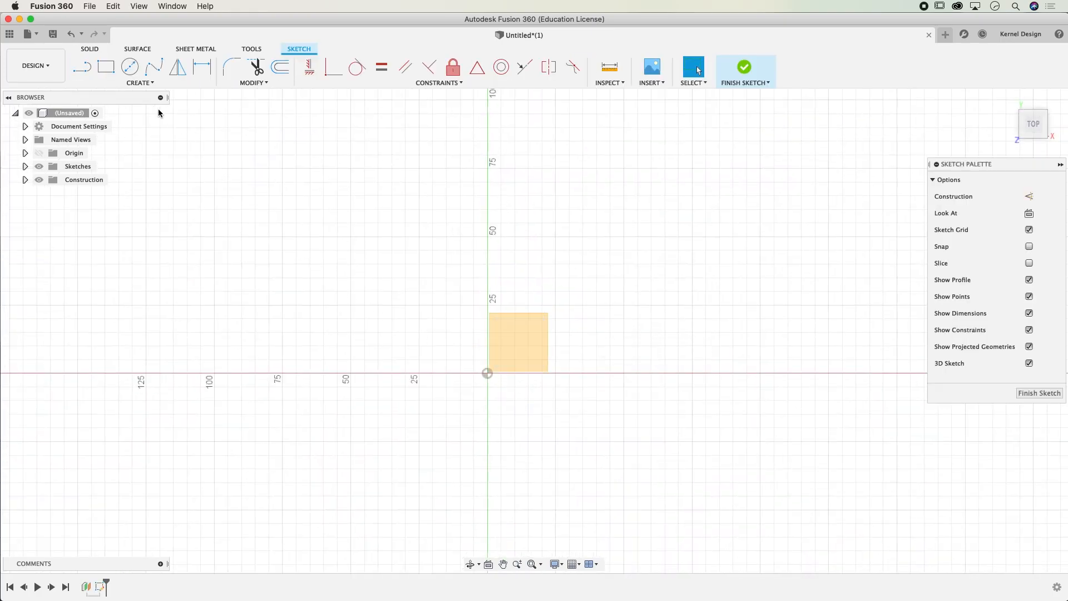
click(132, 75)
click(490, 375)
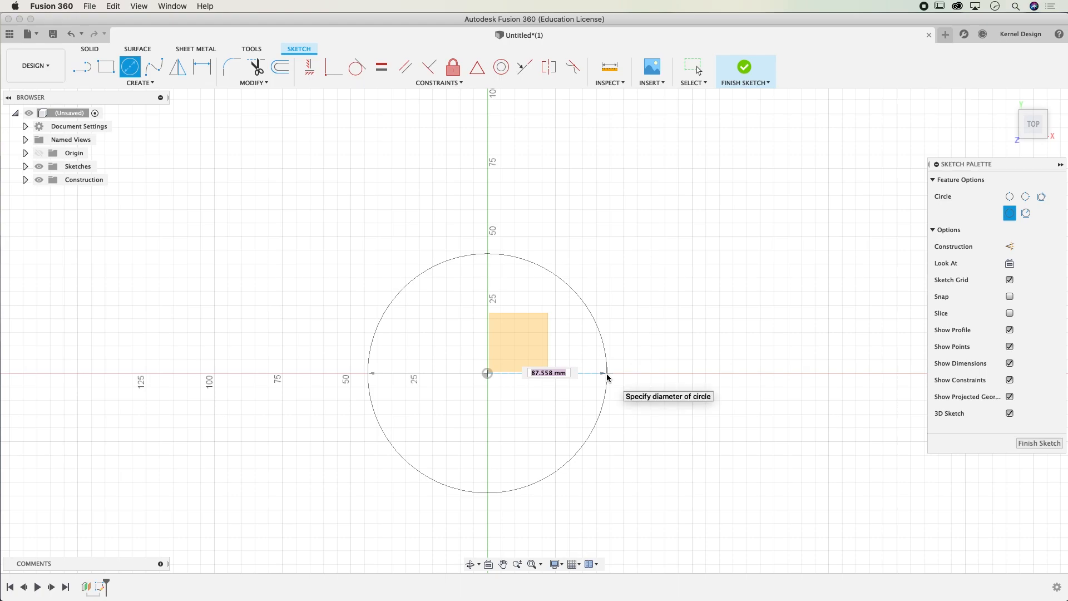
key(Return)
key(Escape)
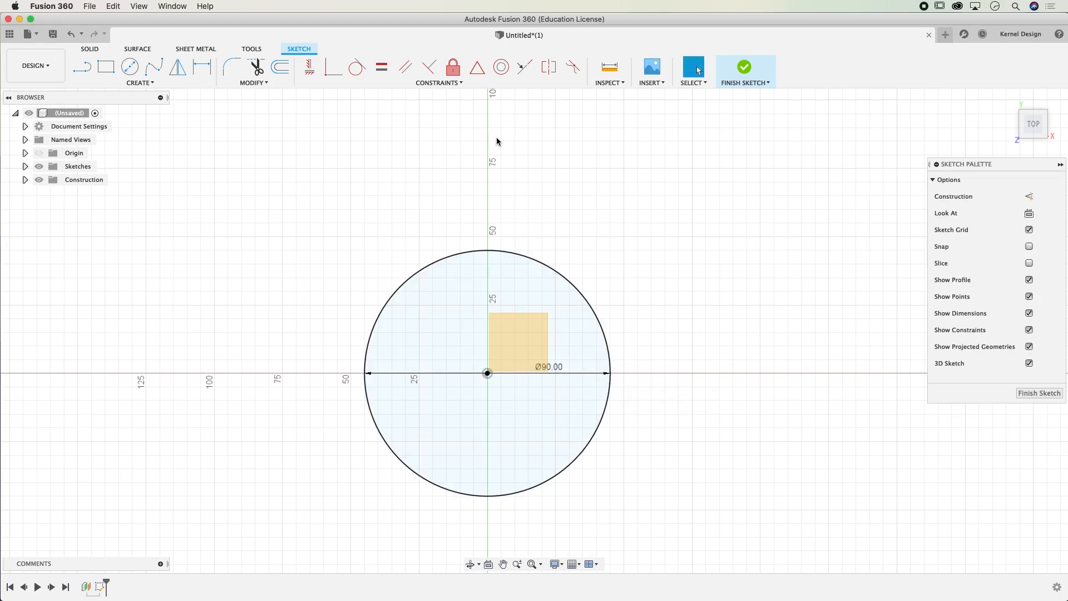
click(745, 69)
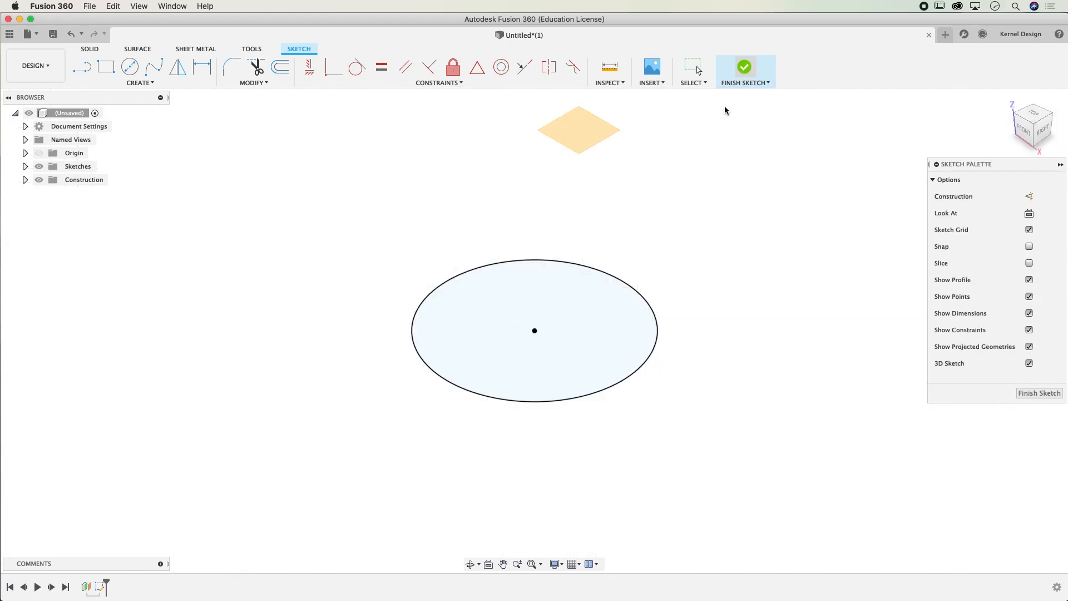
Sketch a 60 mm diameter circle centred on the origin on the offset plane and finish the sketch.
click(576, 134)
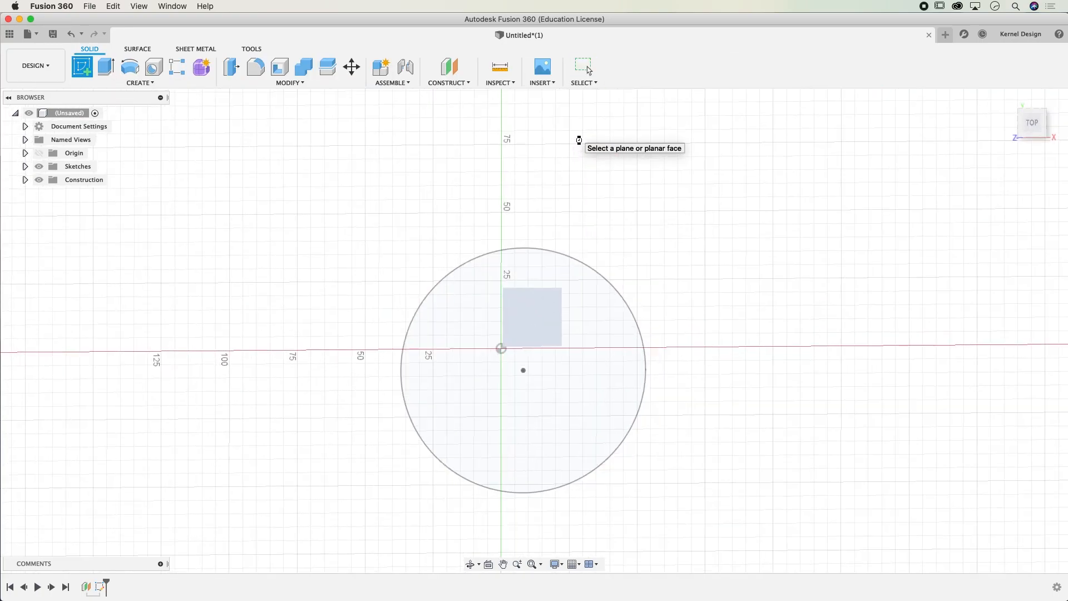
click(533, 306)
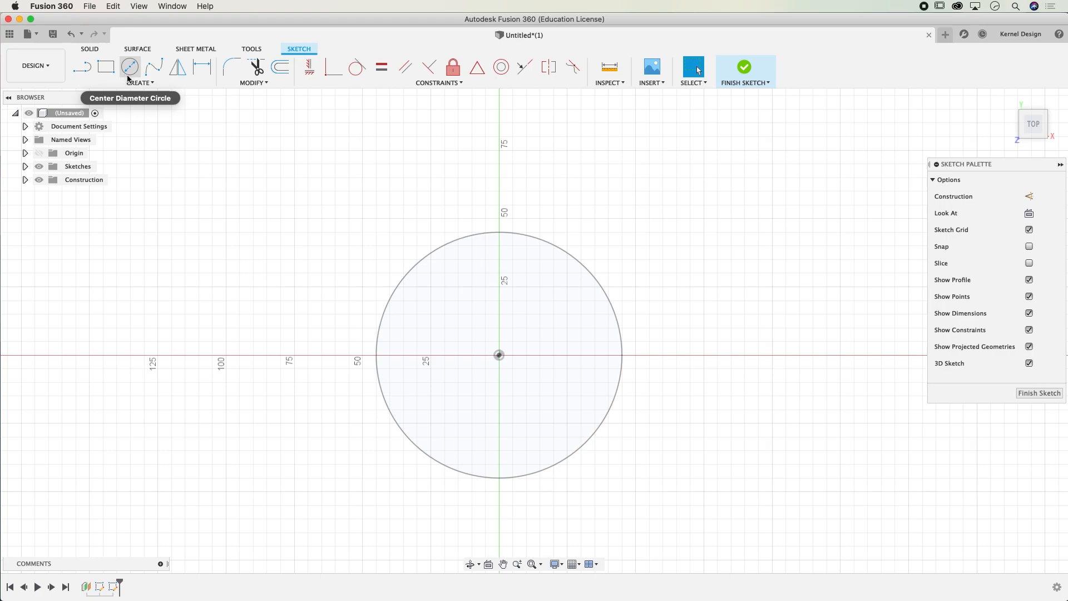
click(129, 68)
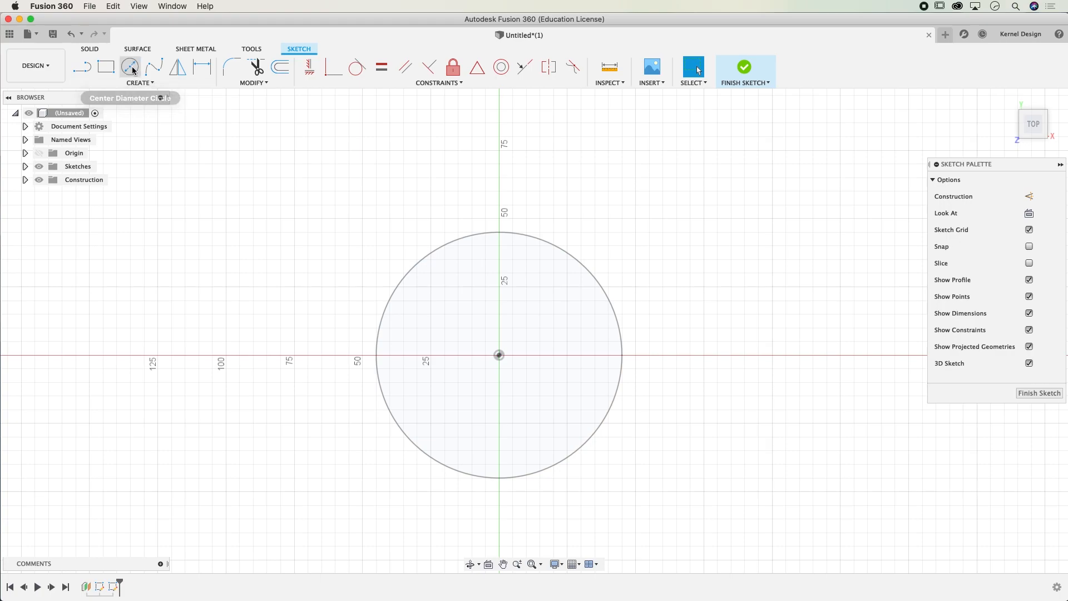
click(500, 355)
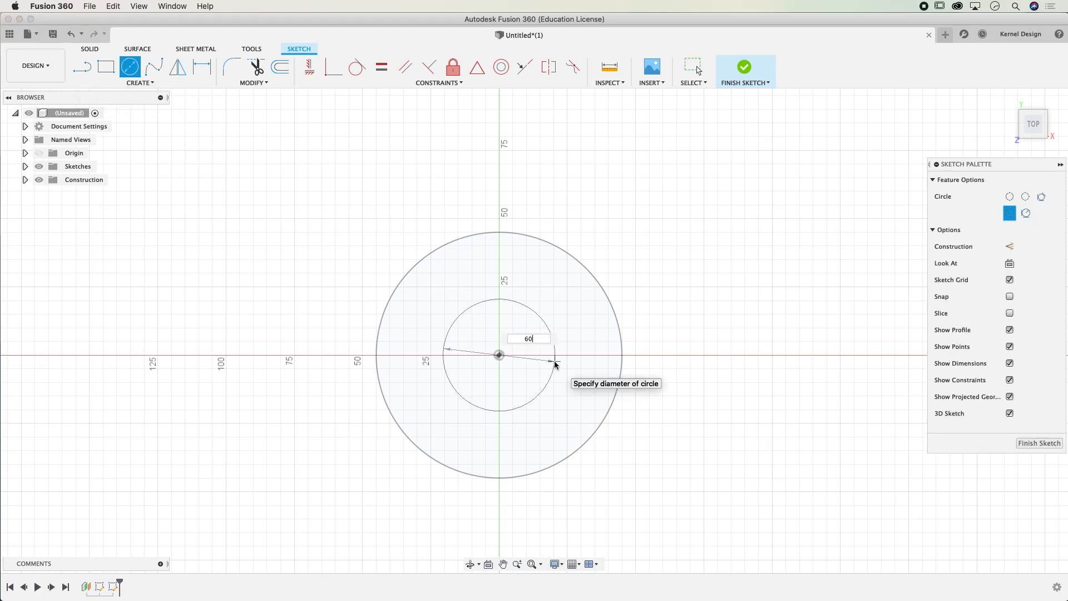
key(Return)
key(Escape)
shift+middle_drag(621, 342, 579, 298)
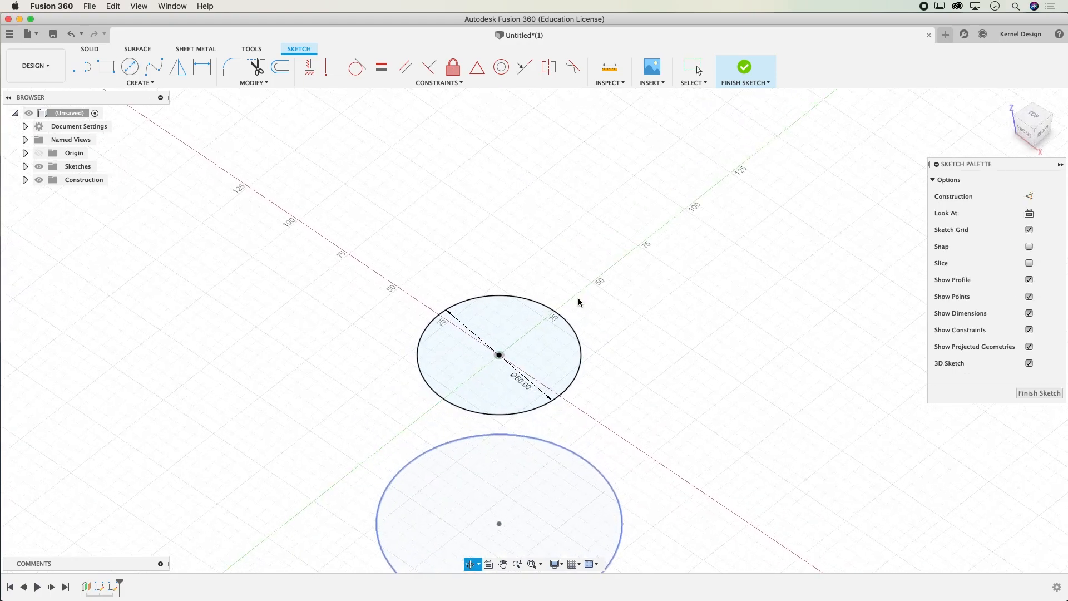
click(744, 69)
mouse_move(691, 386)
shift+middle_down()
mouse_move(670, 320)
mouse_move(671, 398)
mouse_move(670, 276)
shift+middle_up()
shift+middle_drag(679, 331, 646, 324)
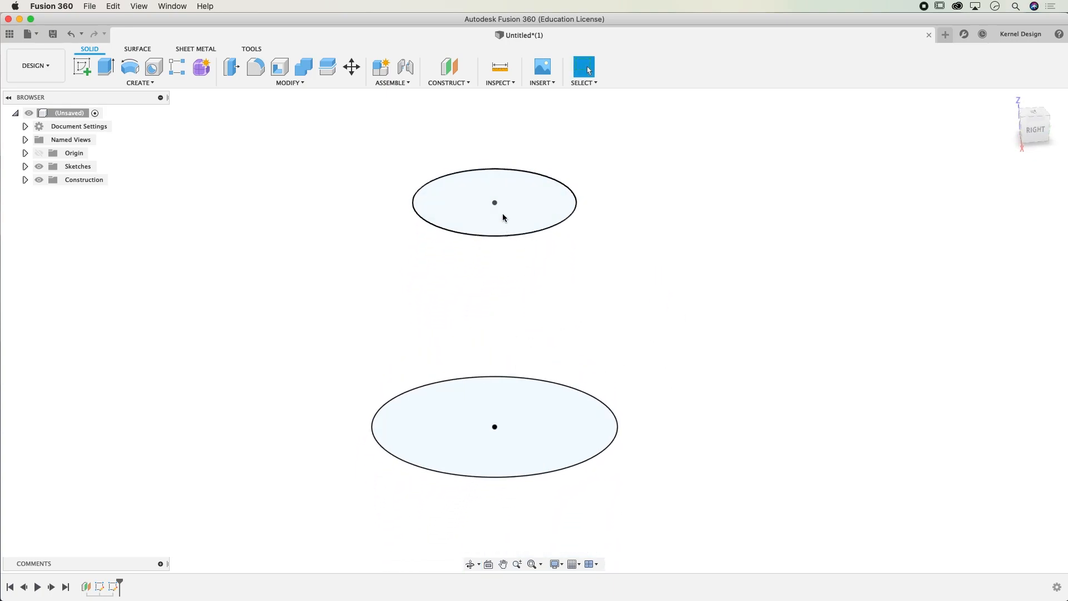
click(140, 82)
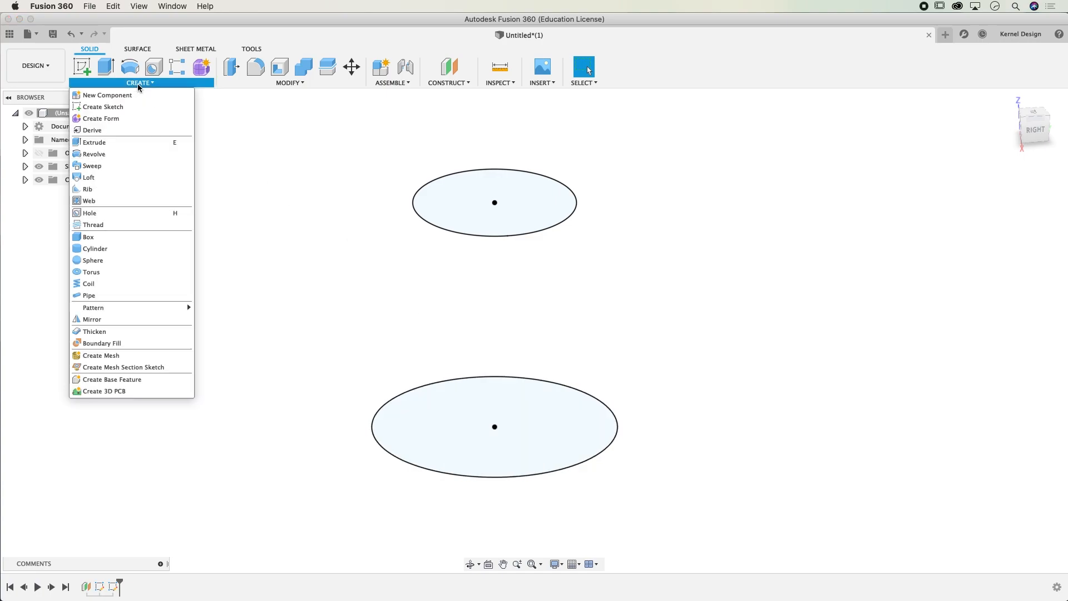
click(105, 177)
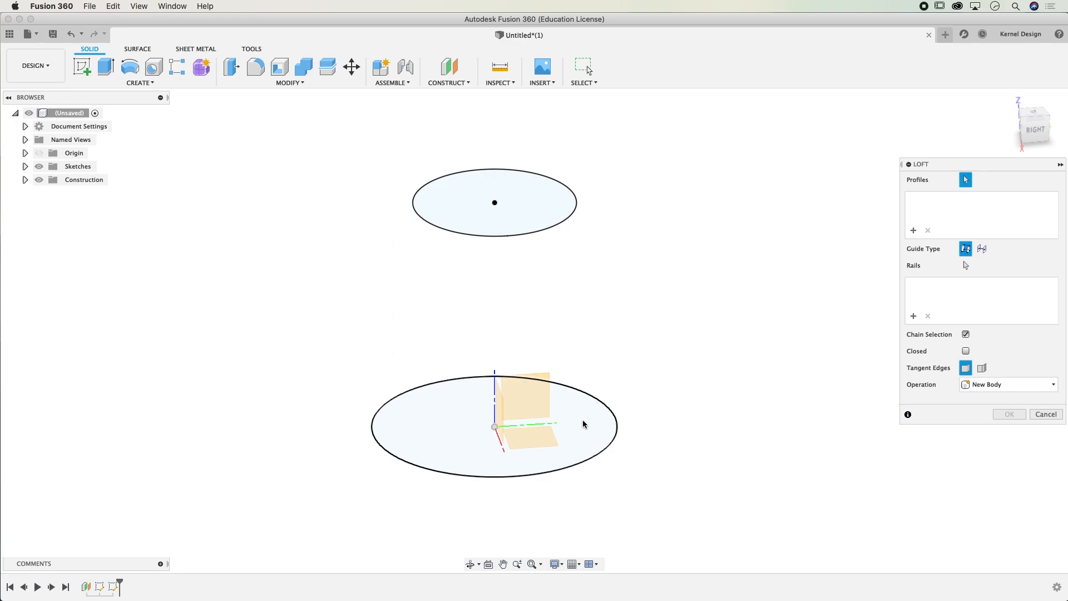
click(584, 425)
click(545, 217)
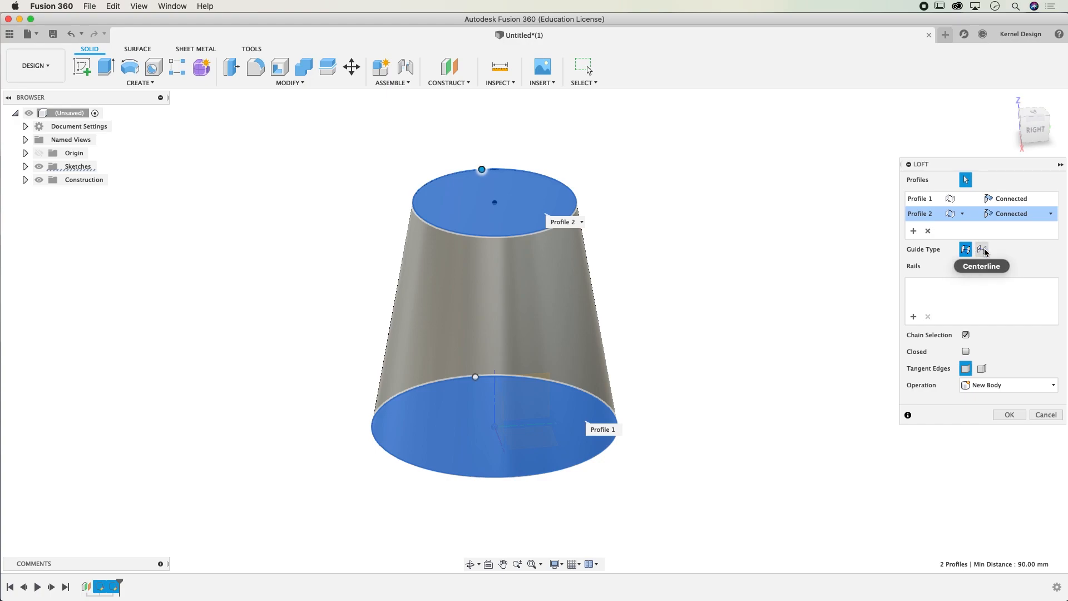
shift+middle_drag(729, 291, 699, 284)
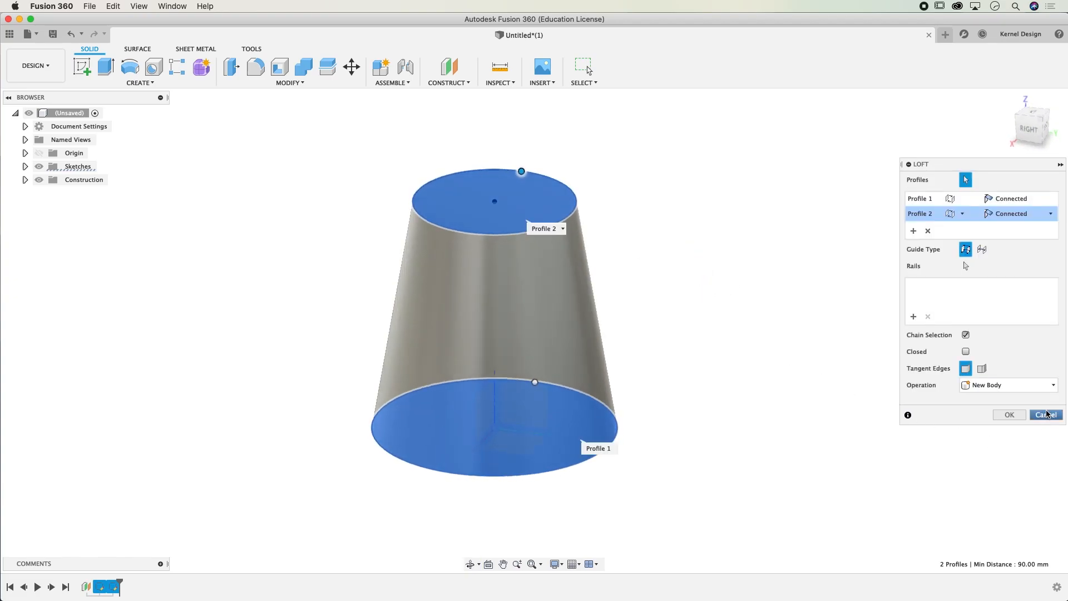
click(1048, 416)
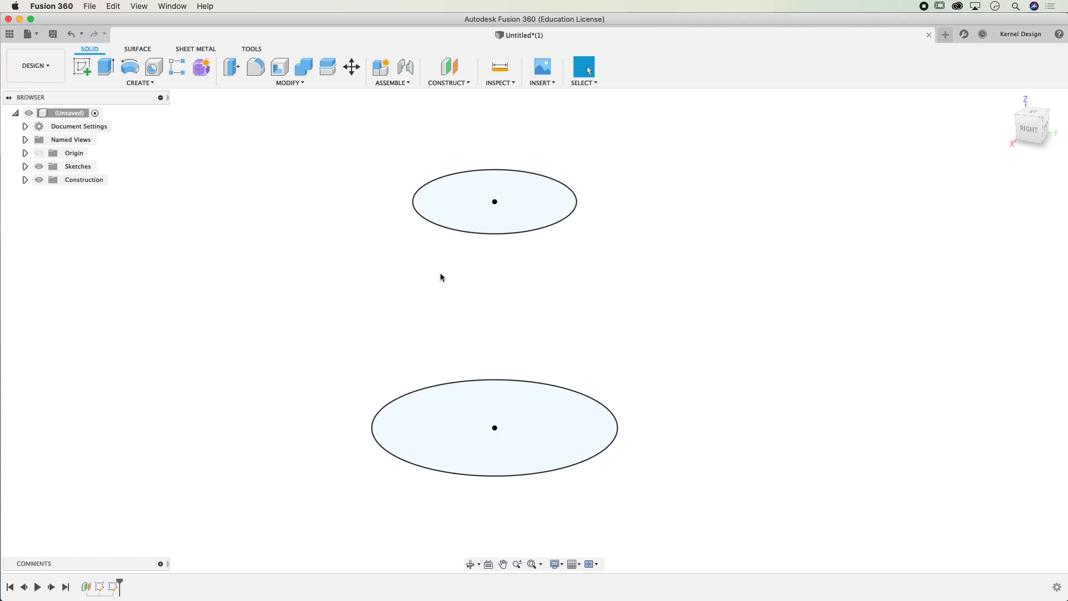
Sketch a three-point fit point spline on the YZ plane joining both circle centres, its middle point about 25 mm off the vertical axis.
click(84, 72)
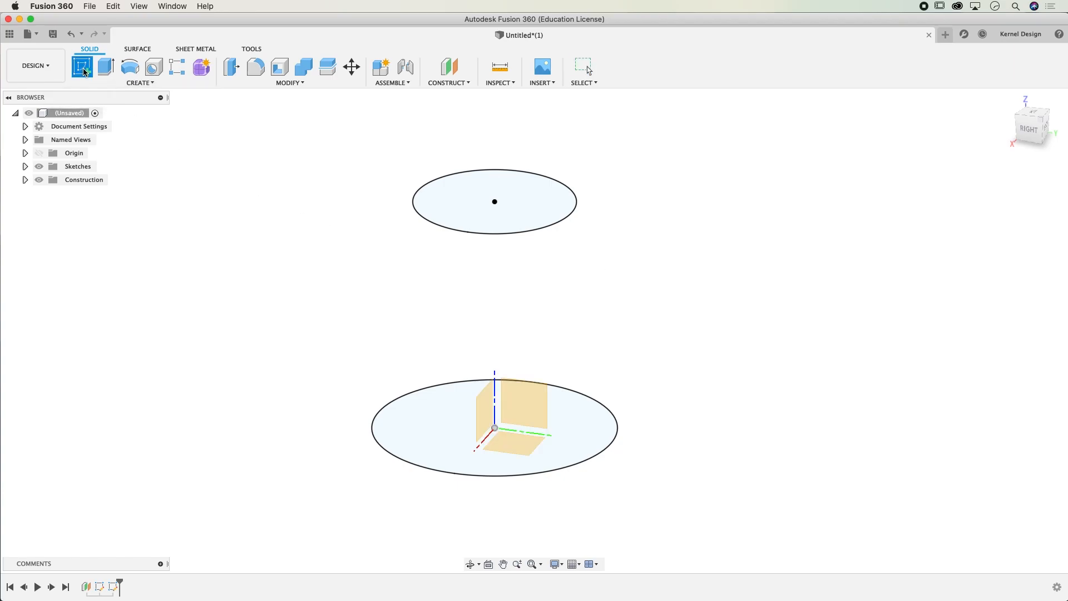
click(534, 413)
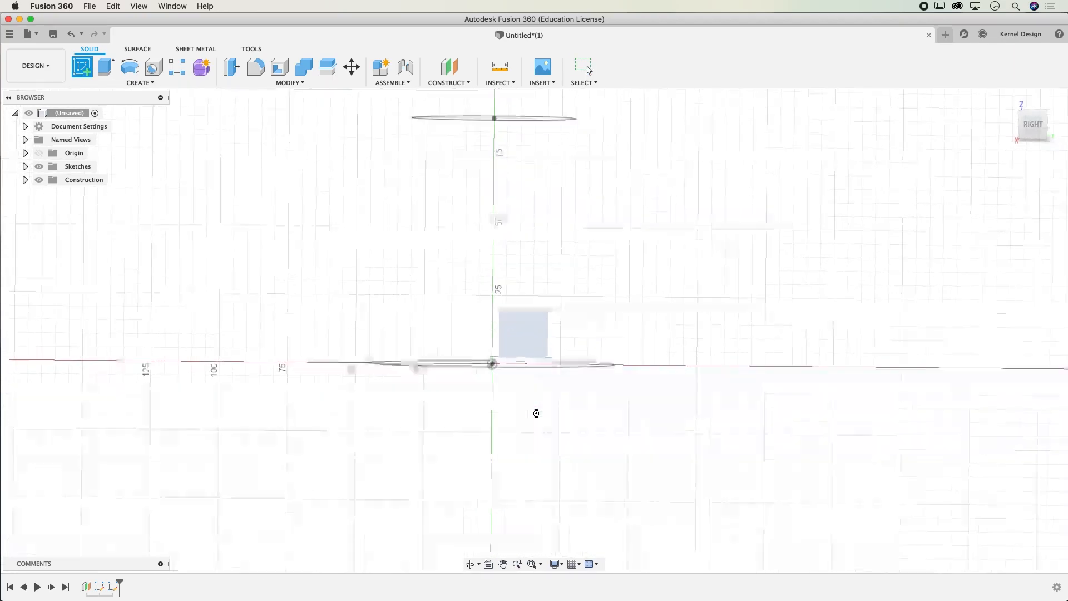
mouse_move(576, 225)
shift+middle_down()
mouse_move(553, 212)
mouse_move(530, 267)
mouse_move(544, 235)
shift+middle_up()
click(1035, 132)
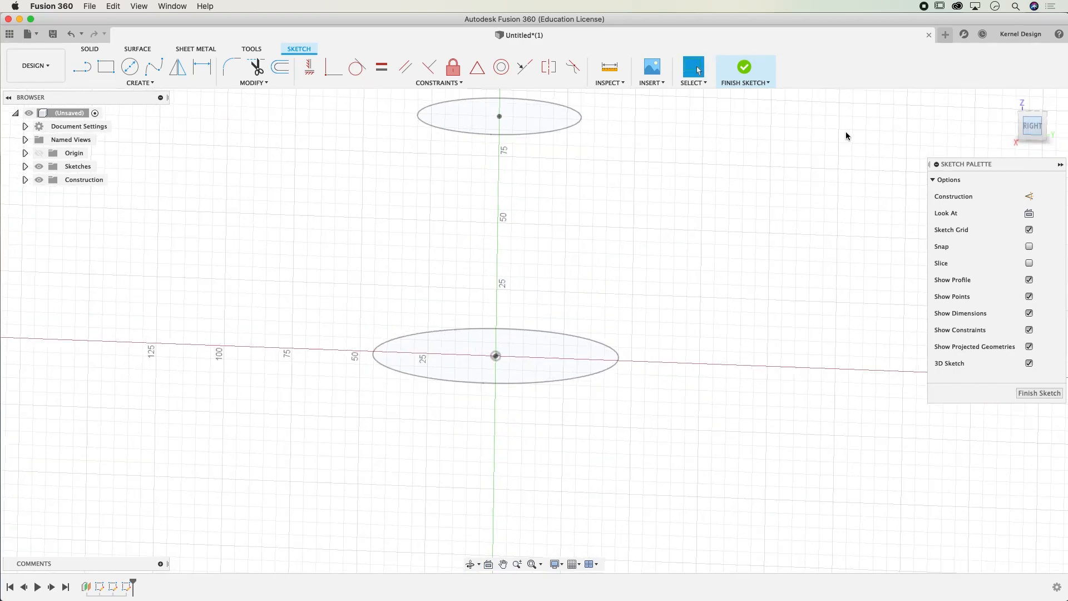
click(151, 68)
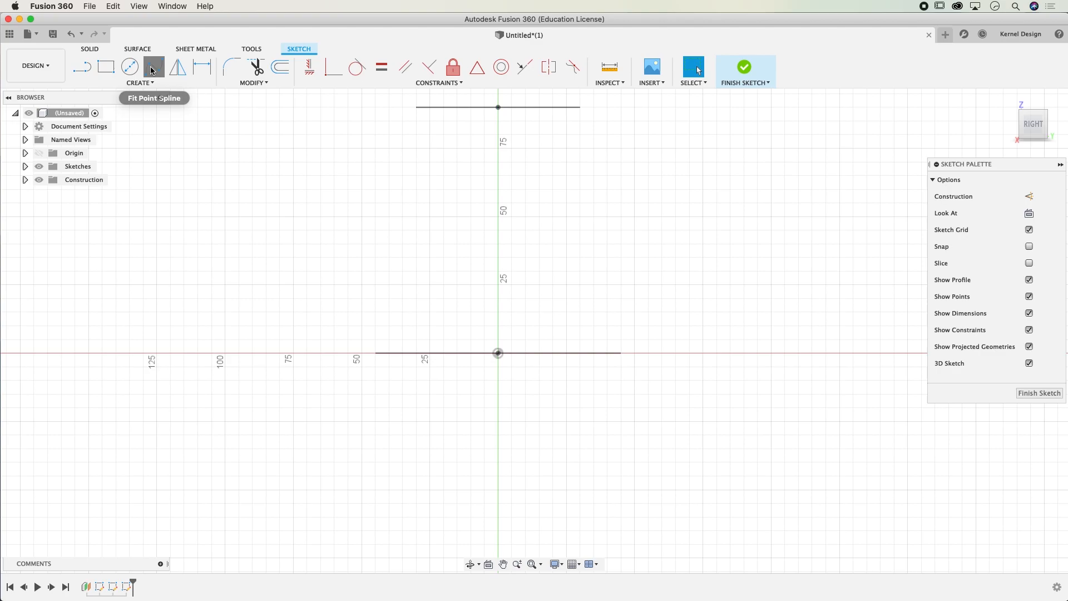
click(498, 108)
click(430, 210)
click(498, 353)
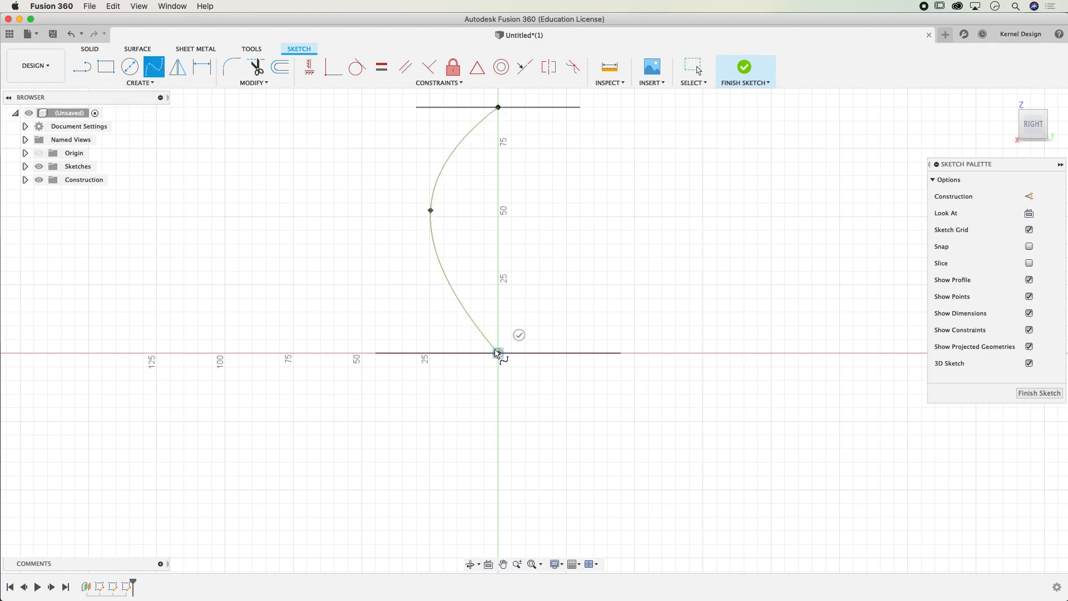
click(520, 335)
key(Escape)
Loft a new body from the 60 mm circle to the 90 mm circle, using the curved spline as the centerline.
shift+middle_drag(627, 274, 594, 301)
middle_drag(627, 217, 583, 296)
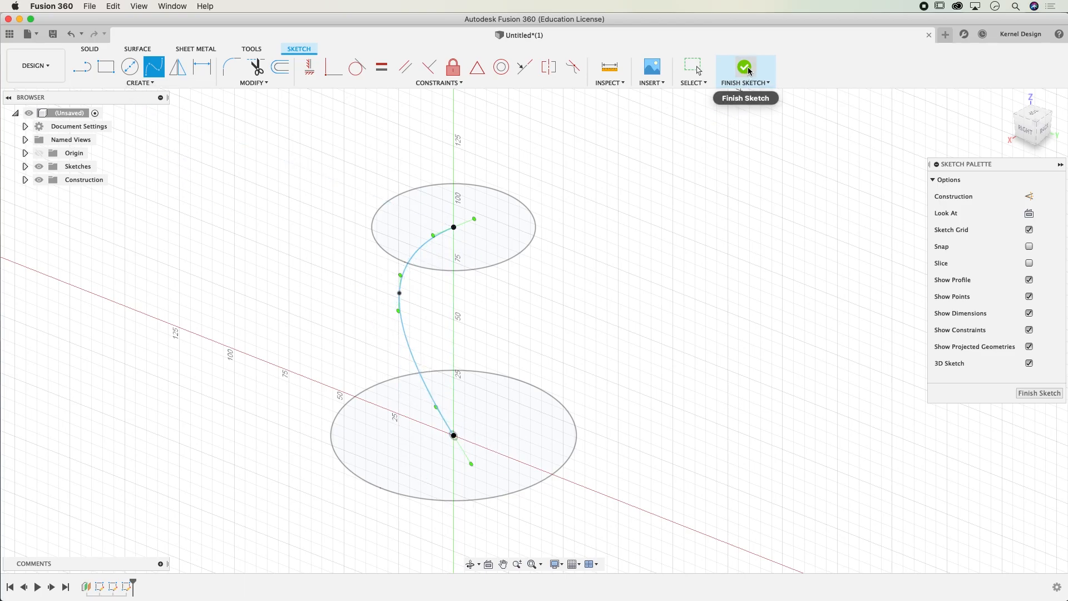
click(96, 51)
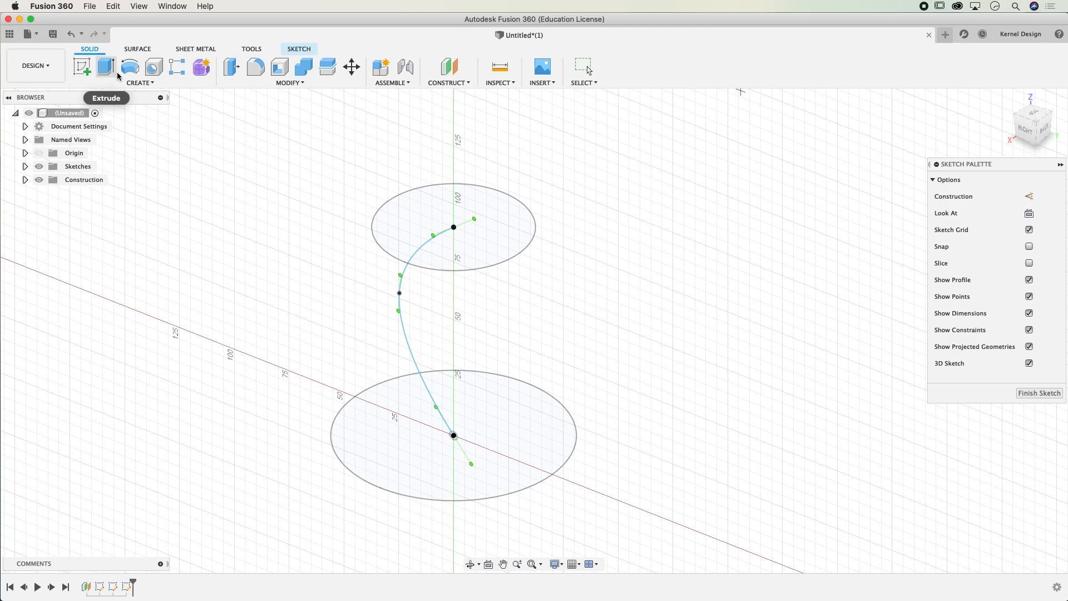
click(138, 82)
click(92, 177)
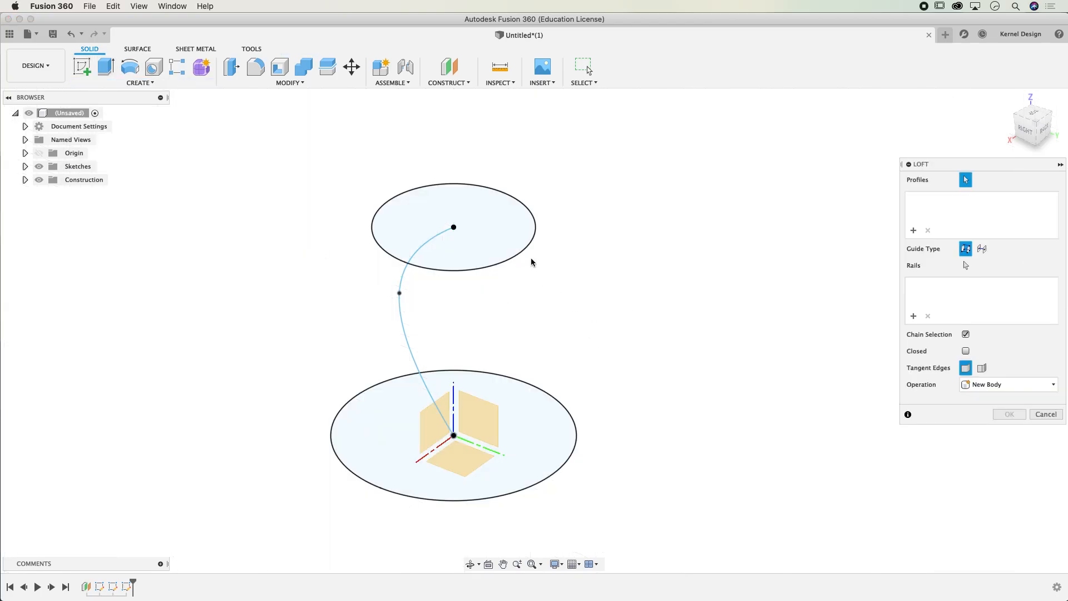
click(493, 231)
click(551, 442)
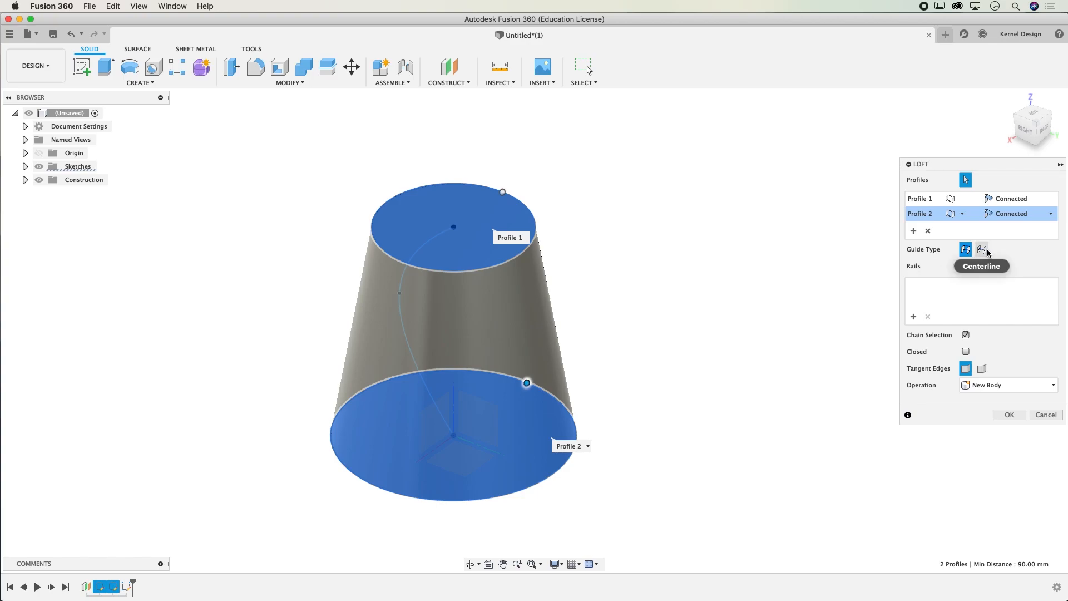
click(983, 250)
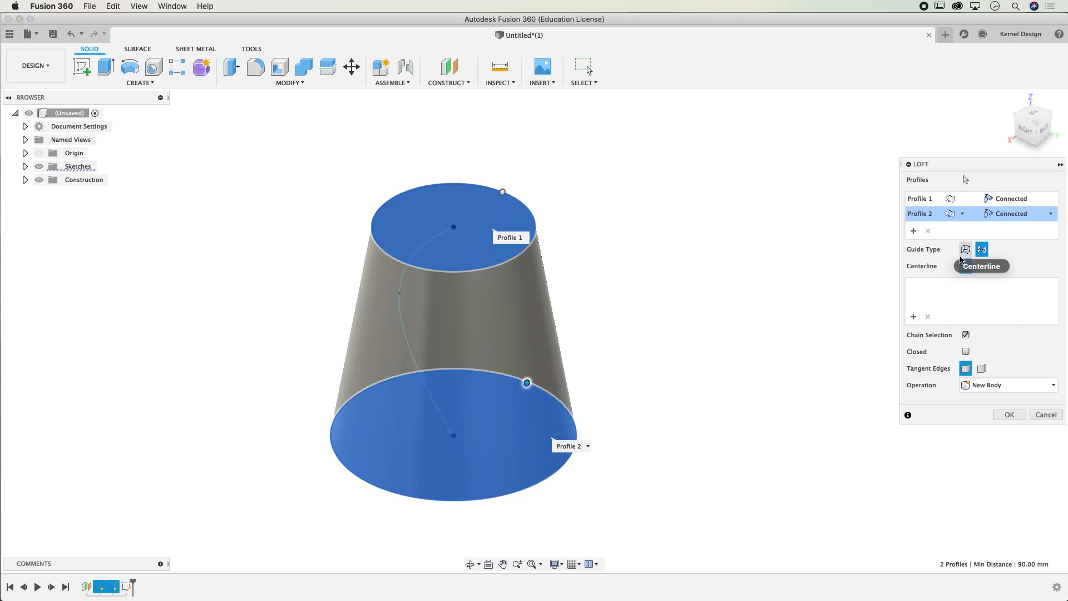
click(406, 337)
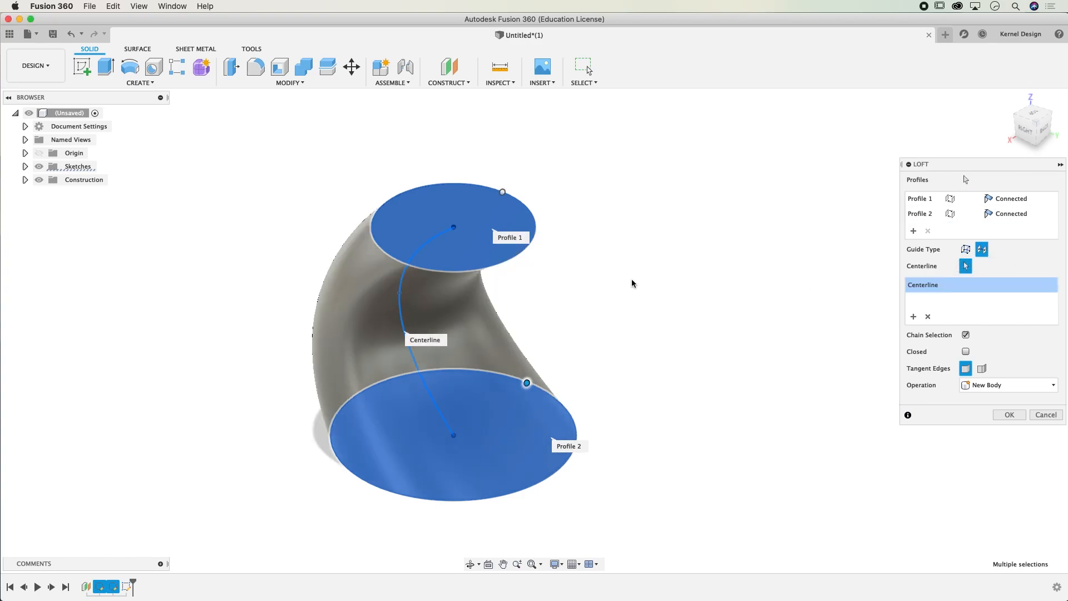
mouse_move(599, 286)
shift+middle_down()
mouse_move(711, 259)
mouse_move(546, 265)
mouse_move(580, 284)
mouse_move(592, 270)
shift+middle_up()
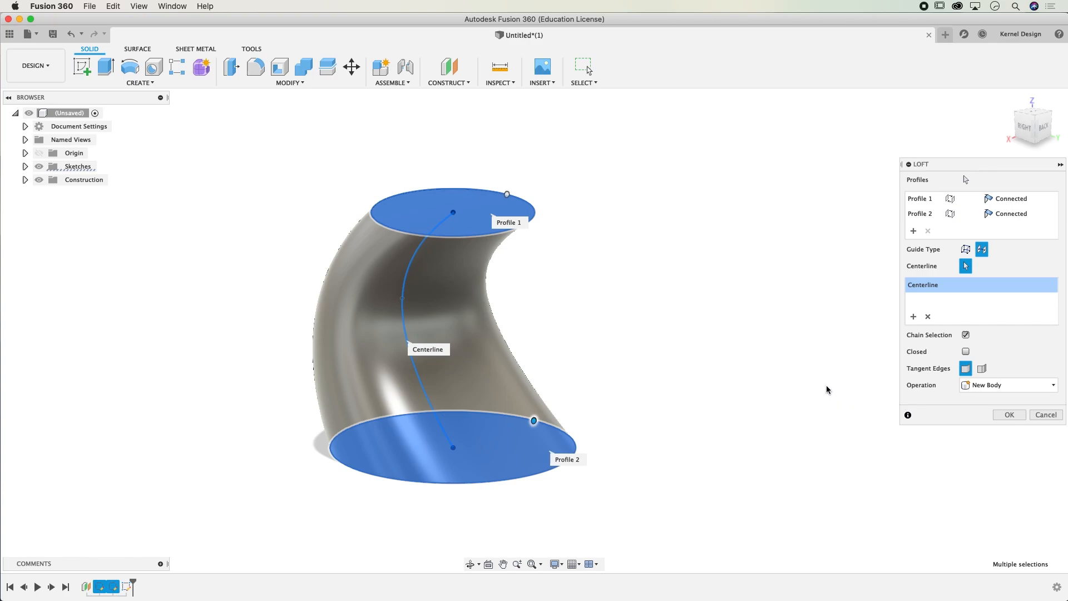
click(1010, 414)
shift+middle_drag(551, 310, 571, 339)
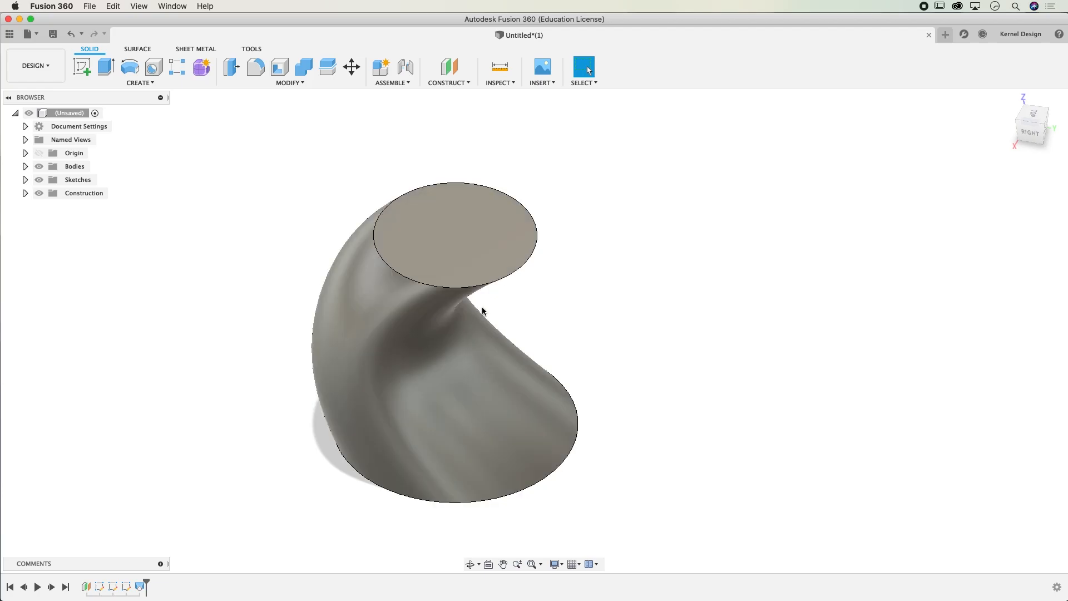
Undo the centerline loft and return to editing the spline sketch.
key(super+z)
key(super+z)
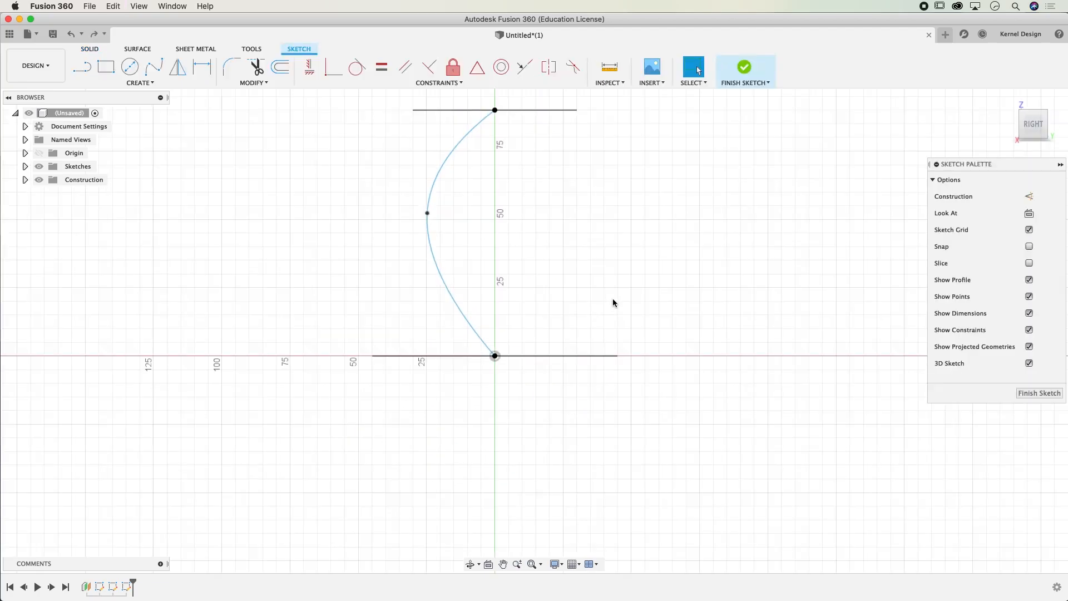
shift+middle_drag(609, 247, 555, 300)
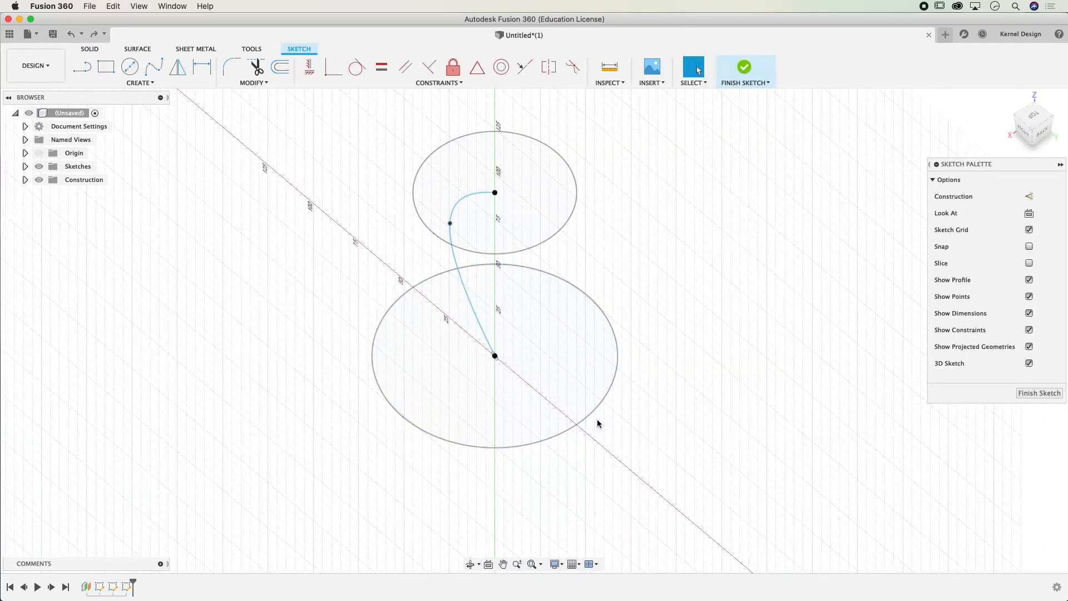
Edit the 60 mm circle's sketch and add a 60 × 60 mm center rectangle centred on the origin.
click(113, 588)
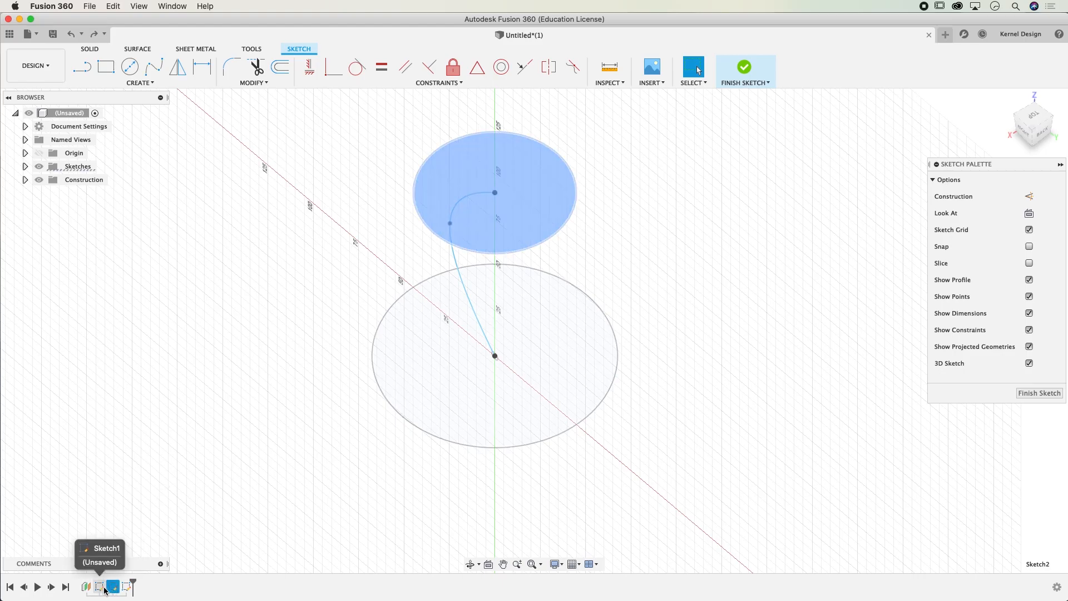
right_click(113, 587)
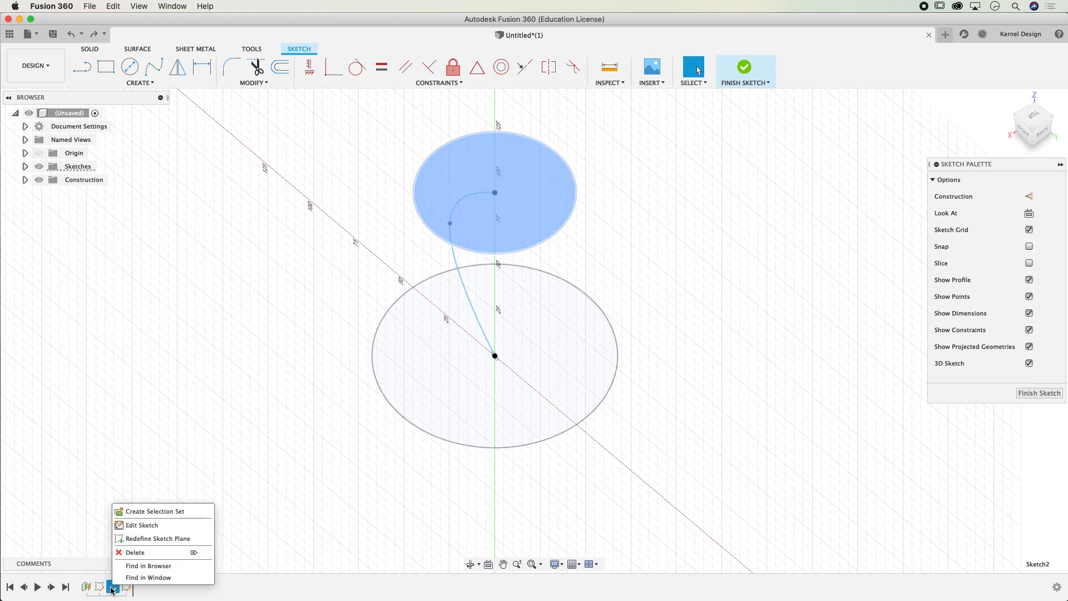
click(142, 525)
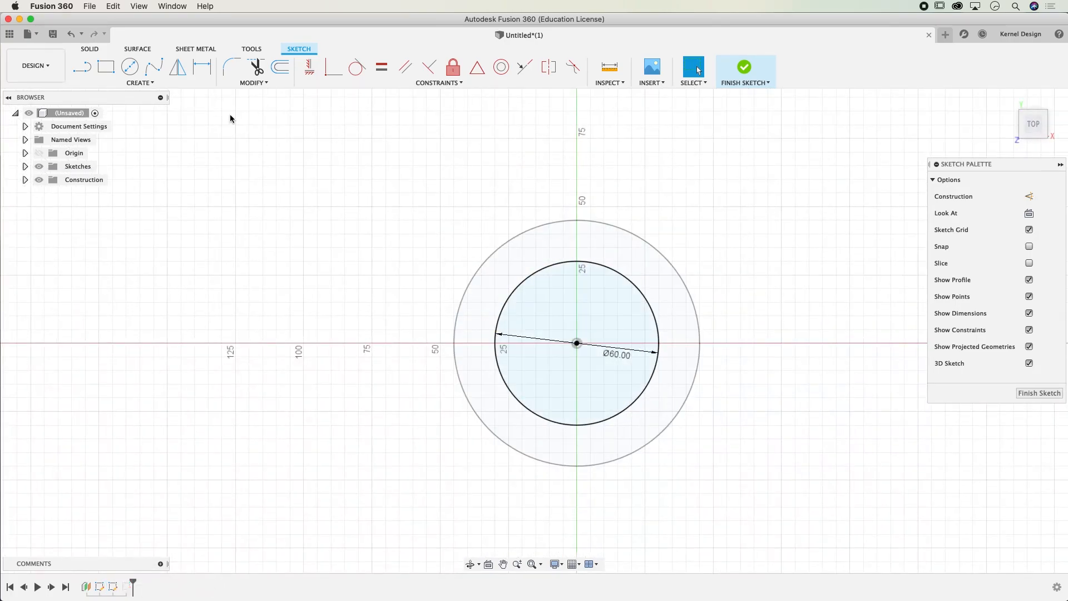
click(141, 82)
mouse_move(110, 120)
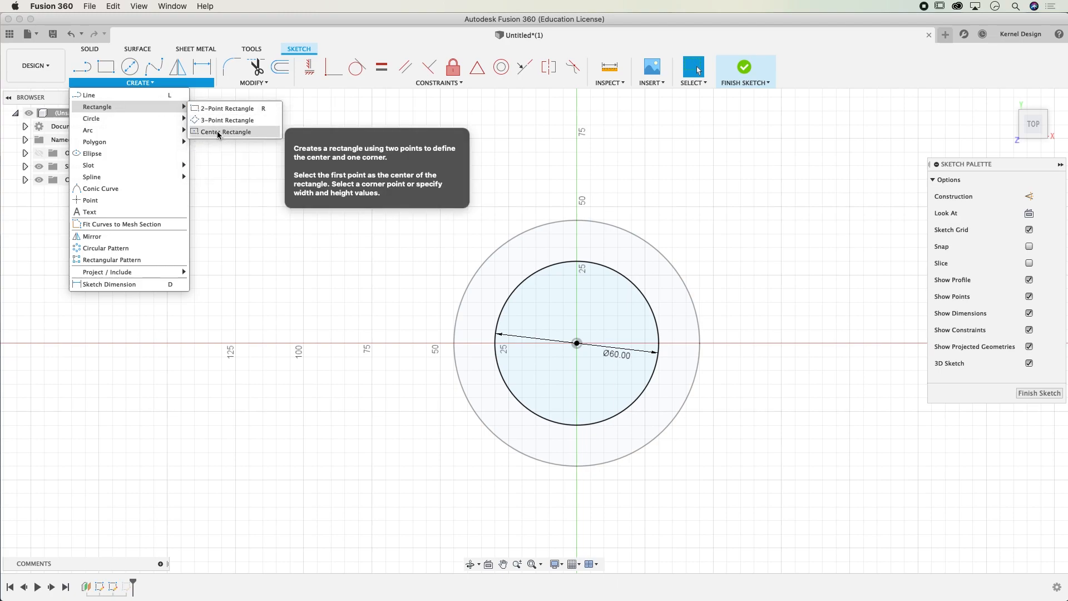
click(223, 130)
click(577, 344)
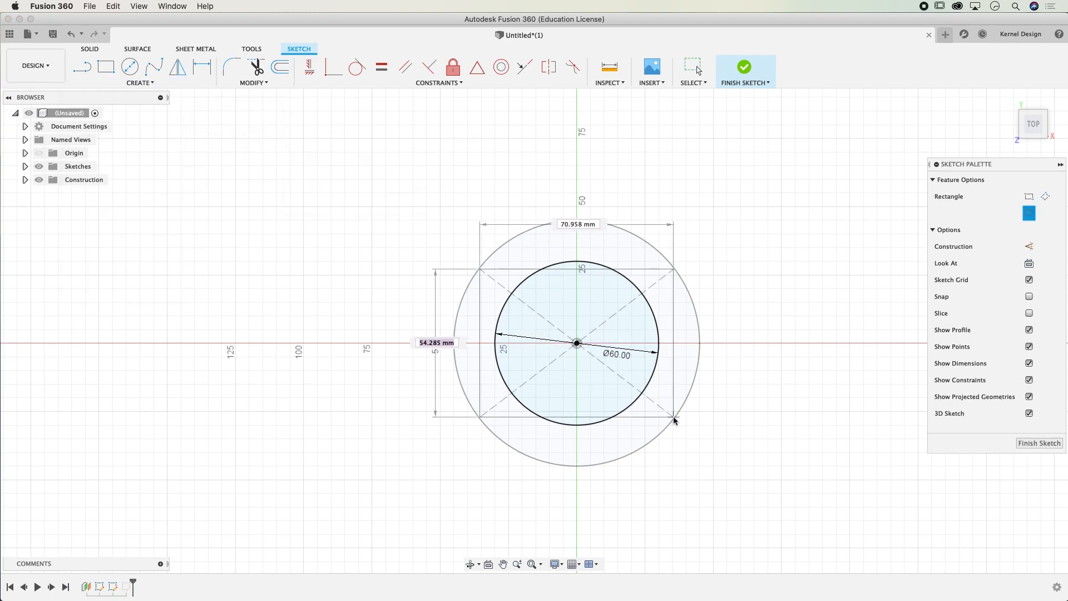
text(60)
key(Tab)
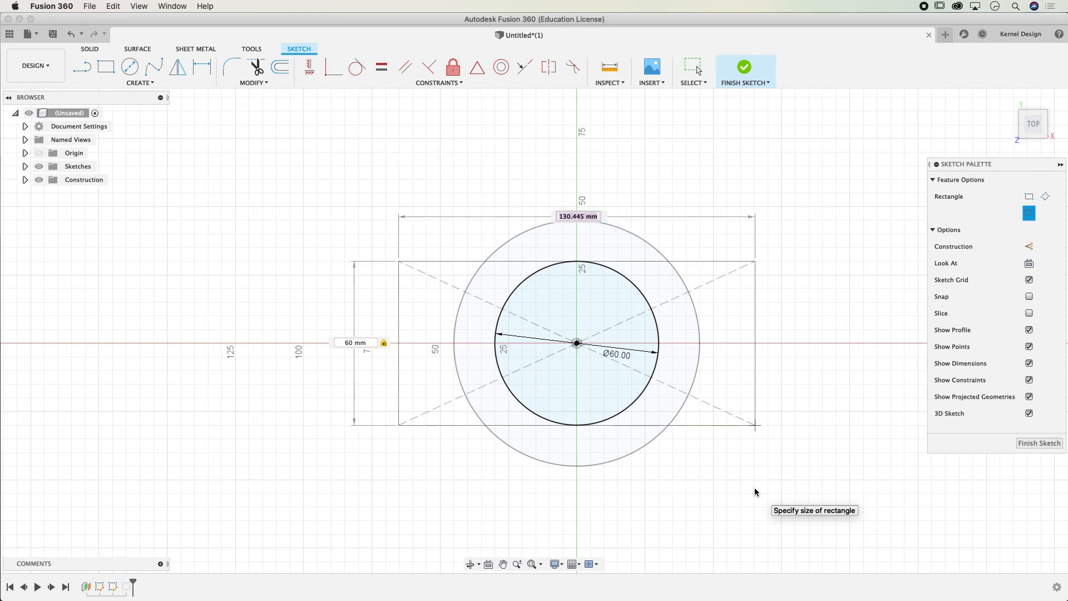
text(60)
key(Tab)
key(Return)
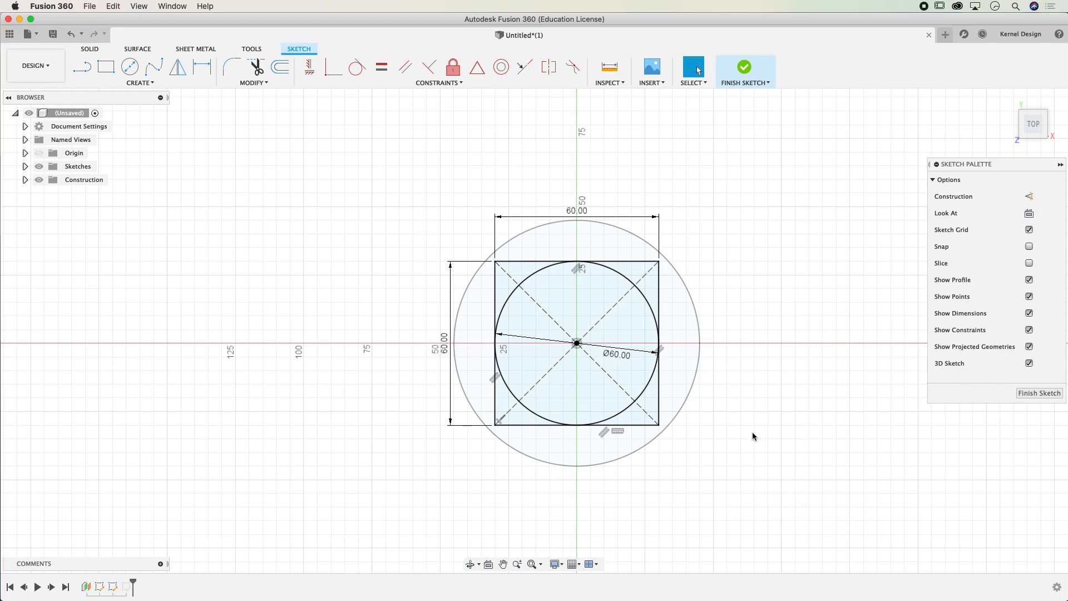
Trim away every arc of the 60 mm circle so only the square is left, and finish the sketch.
key(t)
click(640, 294)
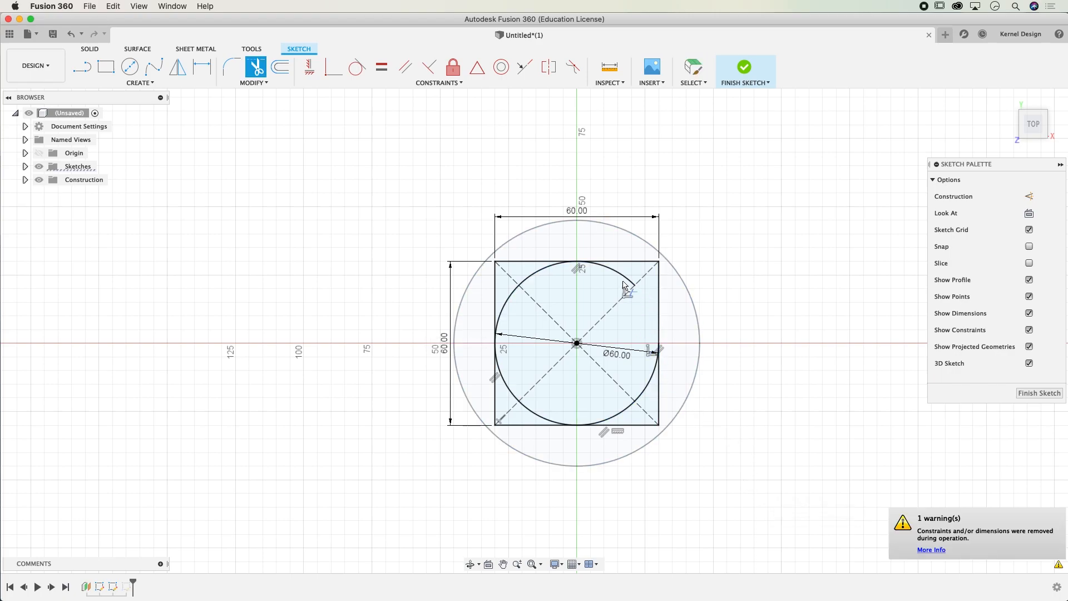
click(609, 272)
click(546, 272)
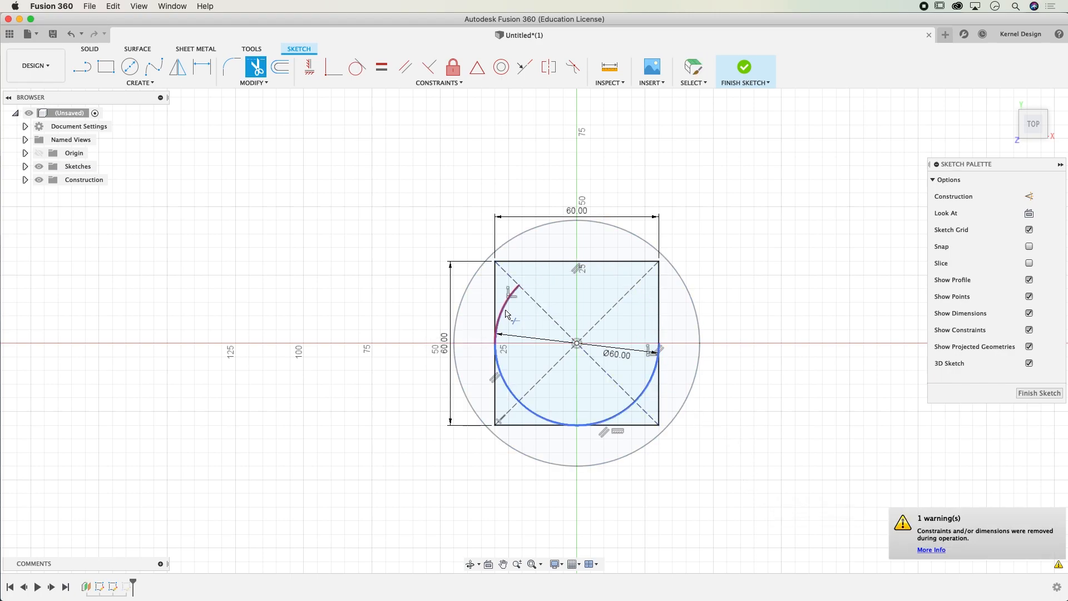
click(506, 314)
click(534, 412)
click(644, 391)
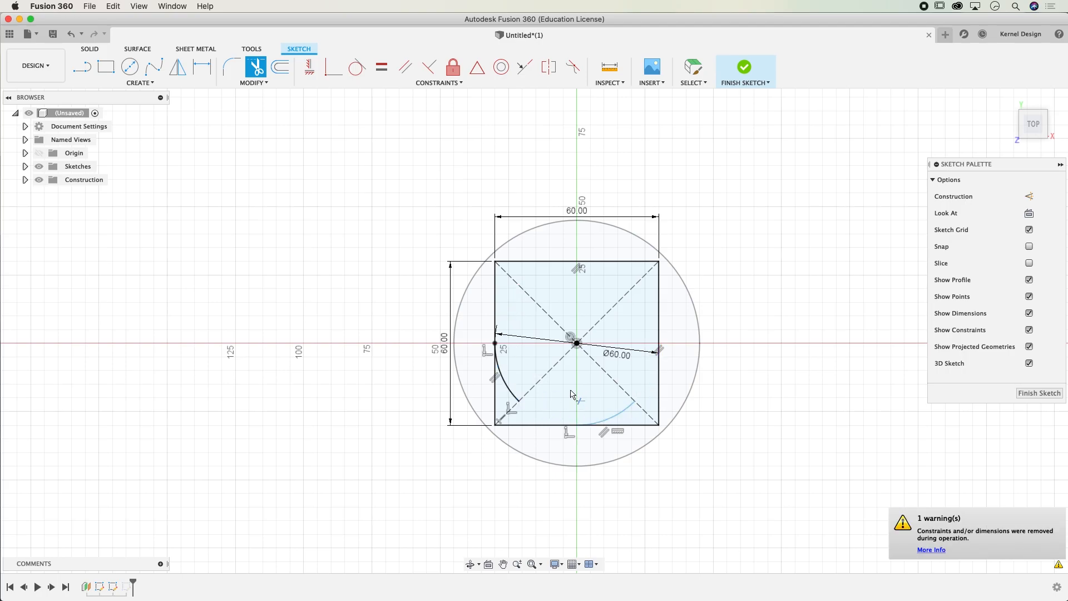
click(513, 389)
click(598, 423)
mouse_move(780, 462)
shift+middle_down()
mouse_move(710, 401)
mouse_move(723, 425)
shift+middle_up()
key(t)
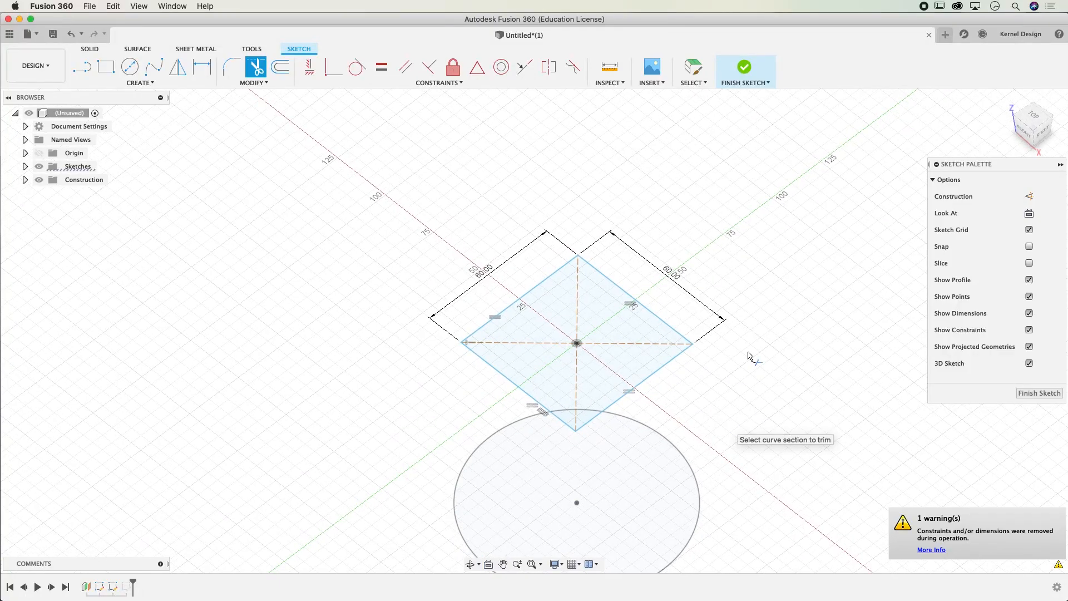
click(745, 68)
Start a loft with the 60 mm square as the first profile and the 90 mm circle as the second.
mouse_move(761, 377)
shift+middle_down()
mouse_move(737, 349)
mouse_move(735, 362)
shift+middle_up()
middle_drag(801, 398, 721, 315)
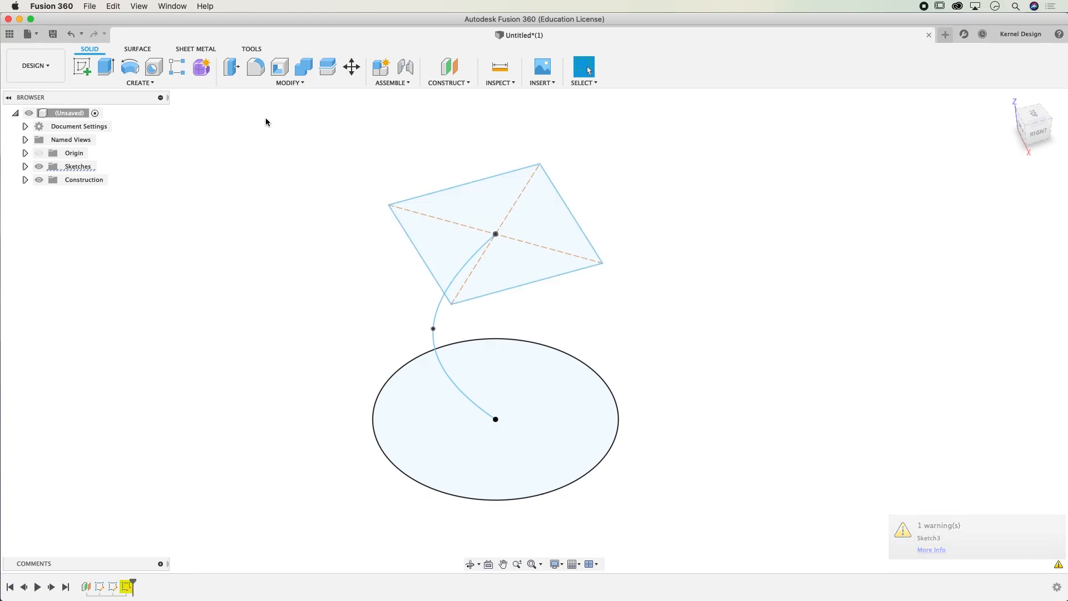
click(127, 83)
click(121, 179)
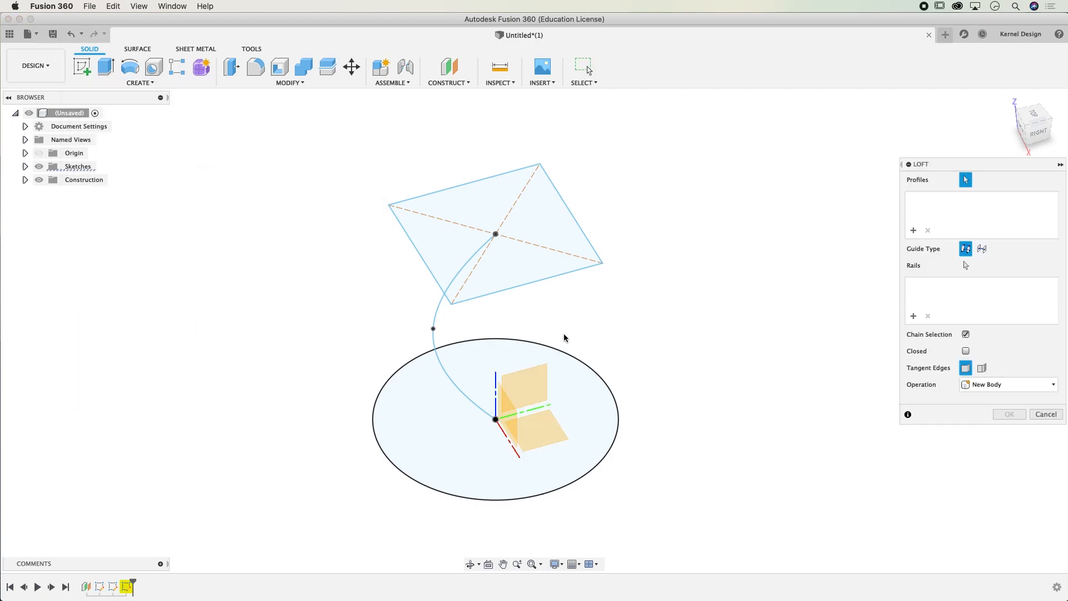
click(538, 297)
shift+middle_drag(680, 381, 547, 303)
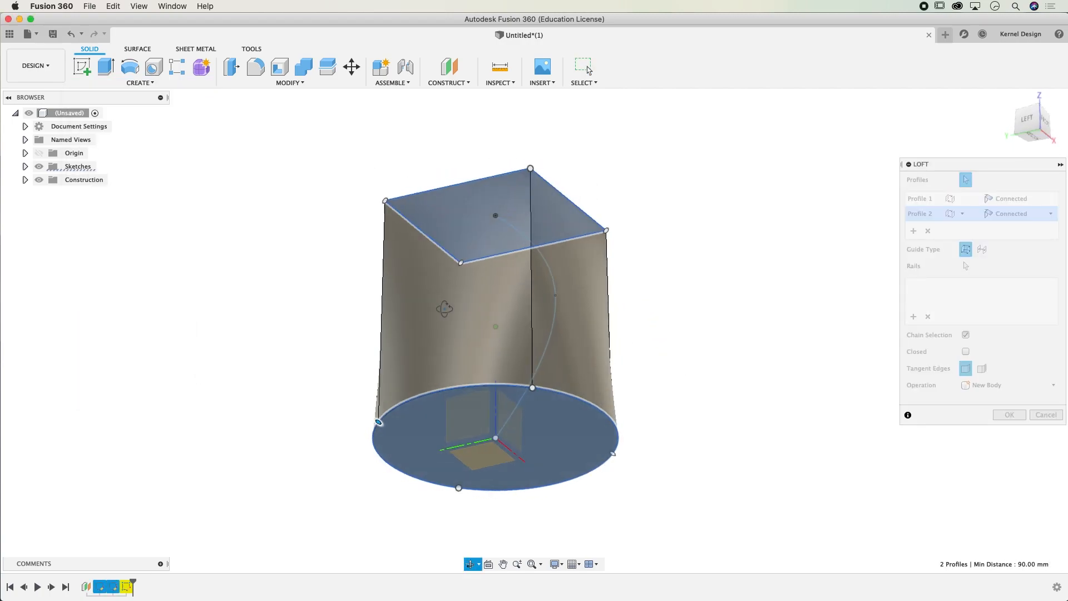
shift+middle_drag(377, 300, 628, 359)
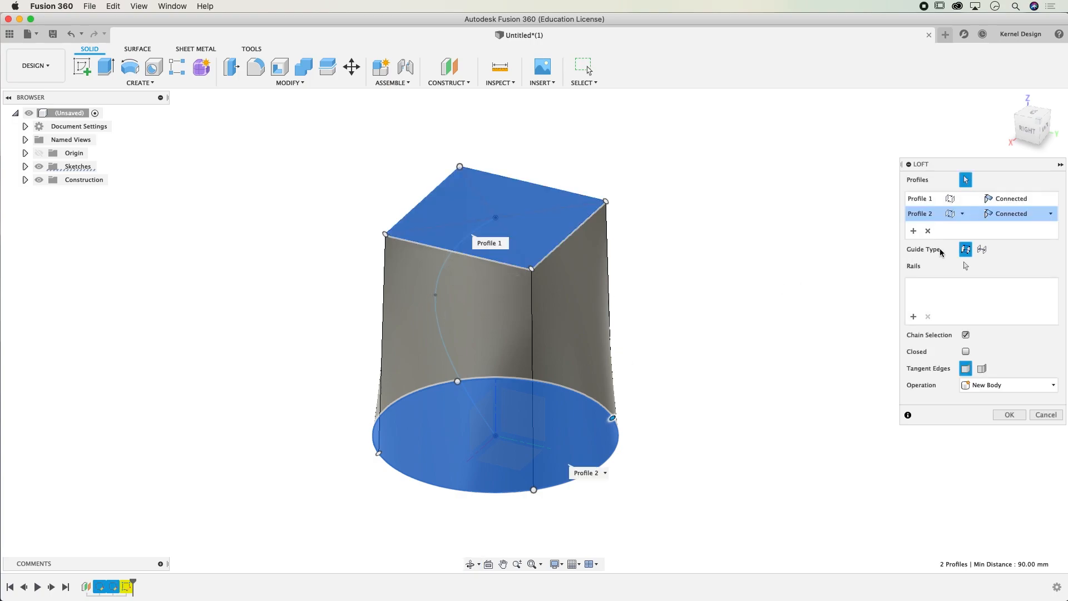
Guide the loft with the curved spline as its centerline and create it as a new body.
click(982, 249)
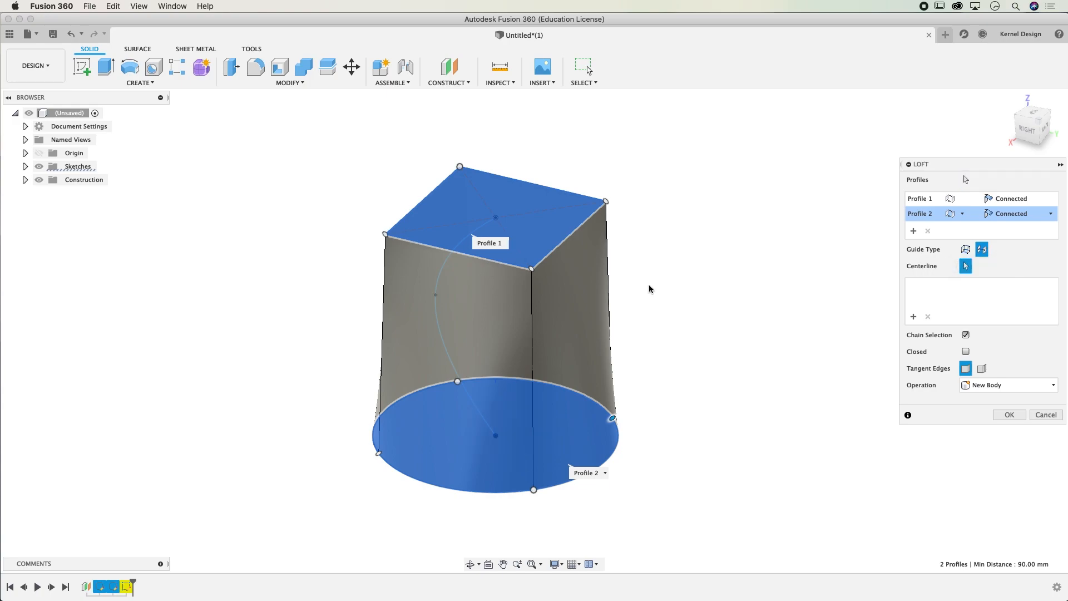
click(439, 335)
shift+middle_drag(693, 354, 314, 365)
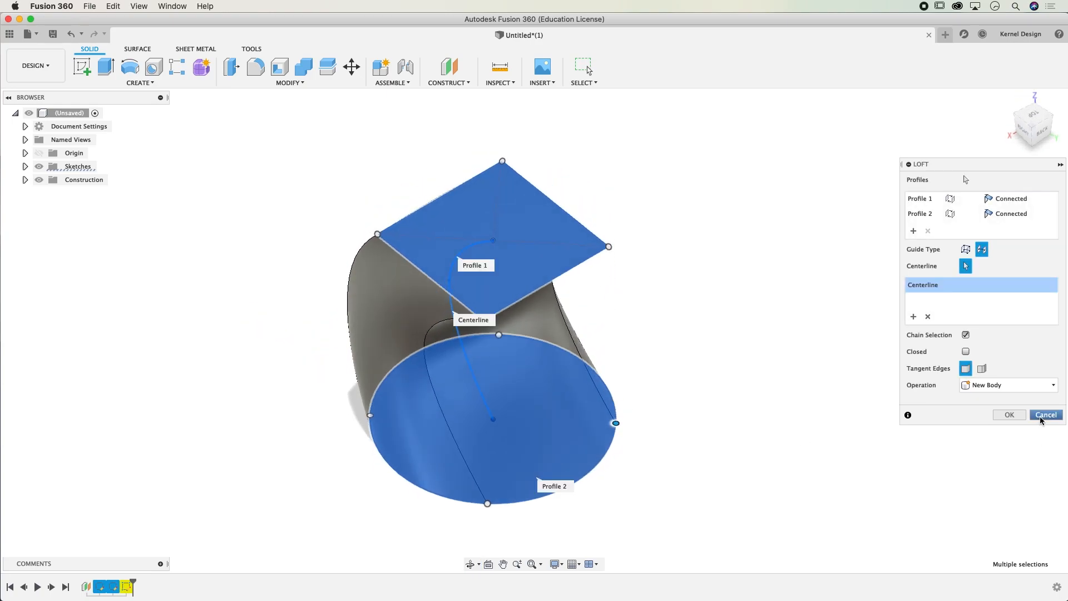
click(1010, 415)
shift+middle_drag(673, 340, 615, 371)
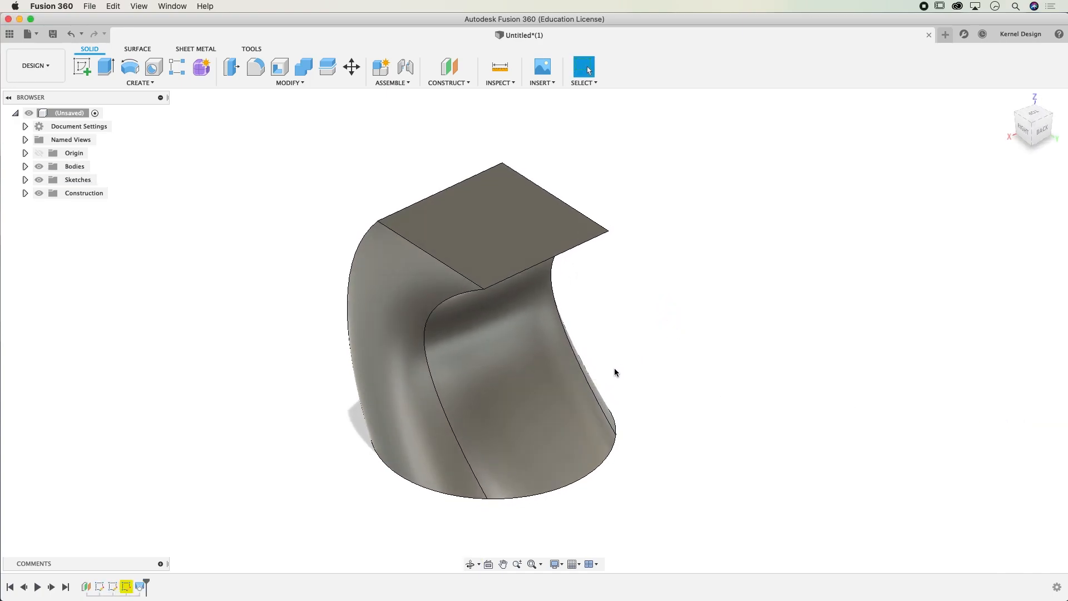
Open the 60 mm square's sketch for editing.
right_click(113, 589)
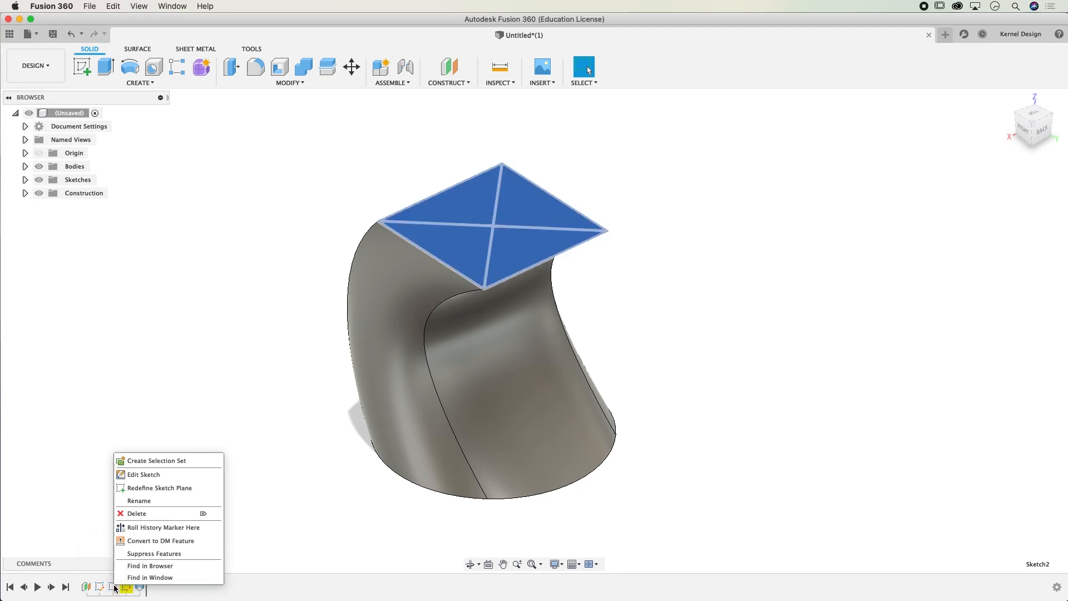
click(174, 476)
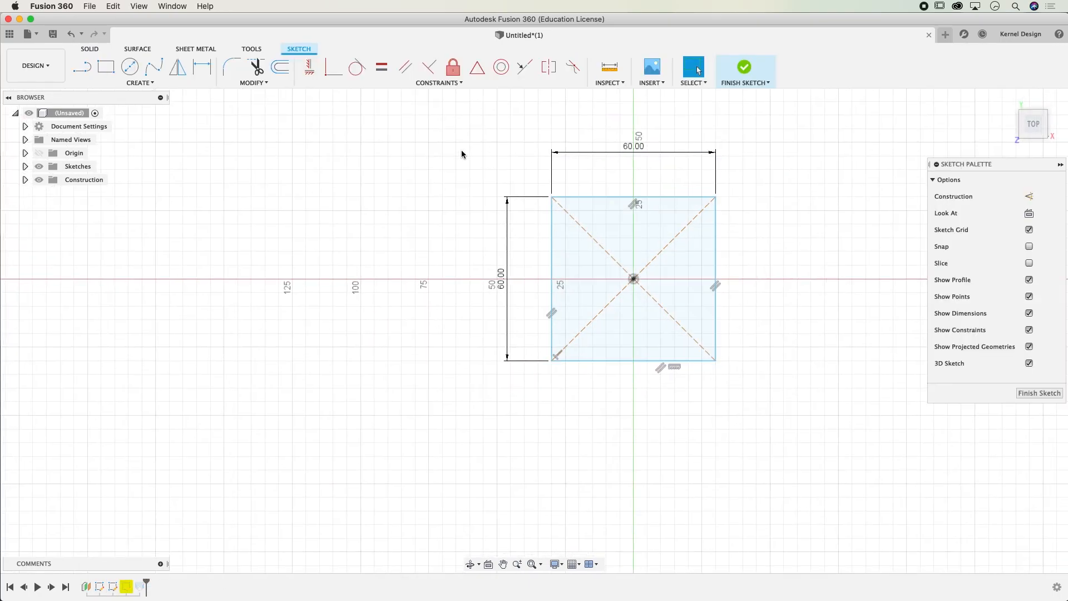
drag(461, 150, 821, 444)
key(m)
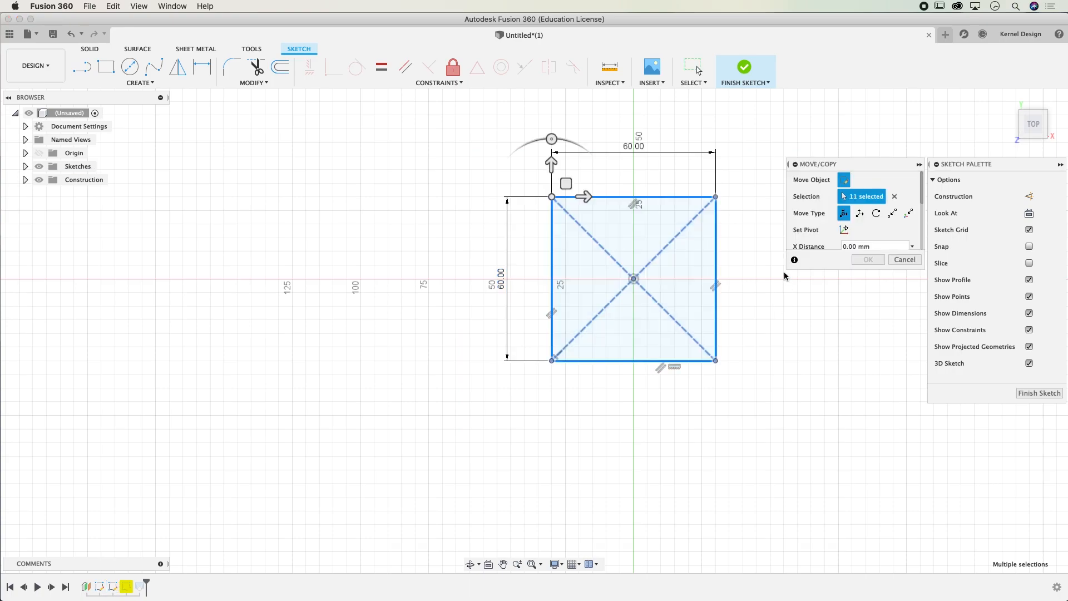
drag(552, 139, 581, 146)
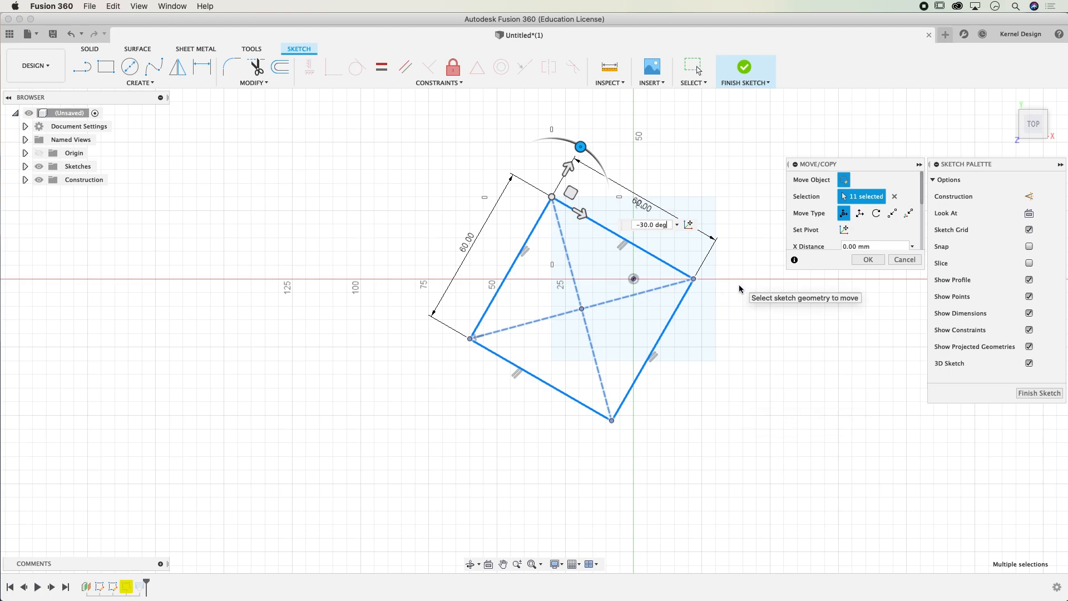
key(Escape)
Rotate the whole square by -30 degrees about a pivot set at its centre point, and finish the sketch.
drag(499, 148, 776, 457)
key(m)
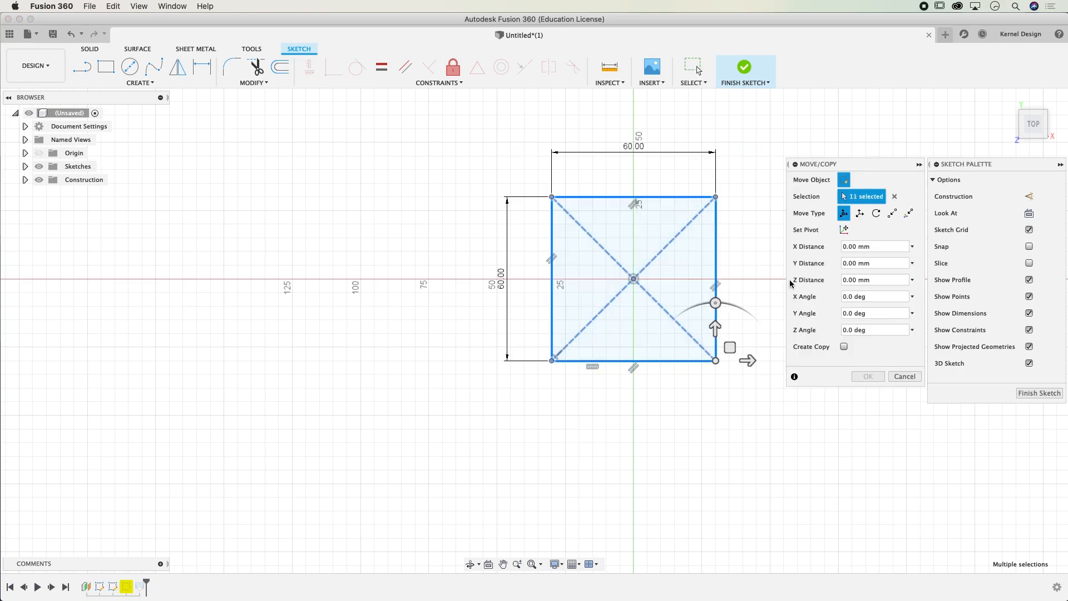
click(844, 230)
click(634, 279)
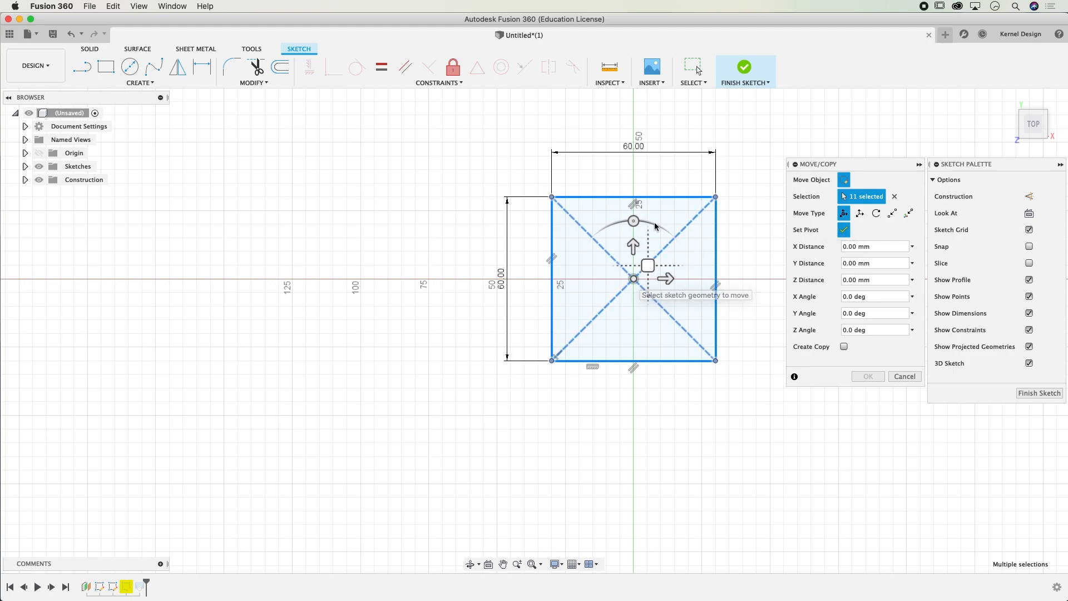
drag(635, 222, 648, 225)
drag(489, 139, 780, 482)
click(844, 230)
drag(634, 222, 662, 229)
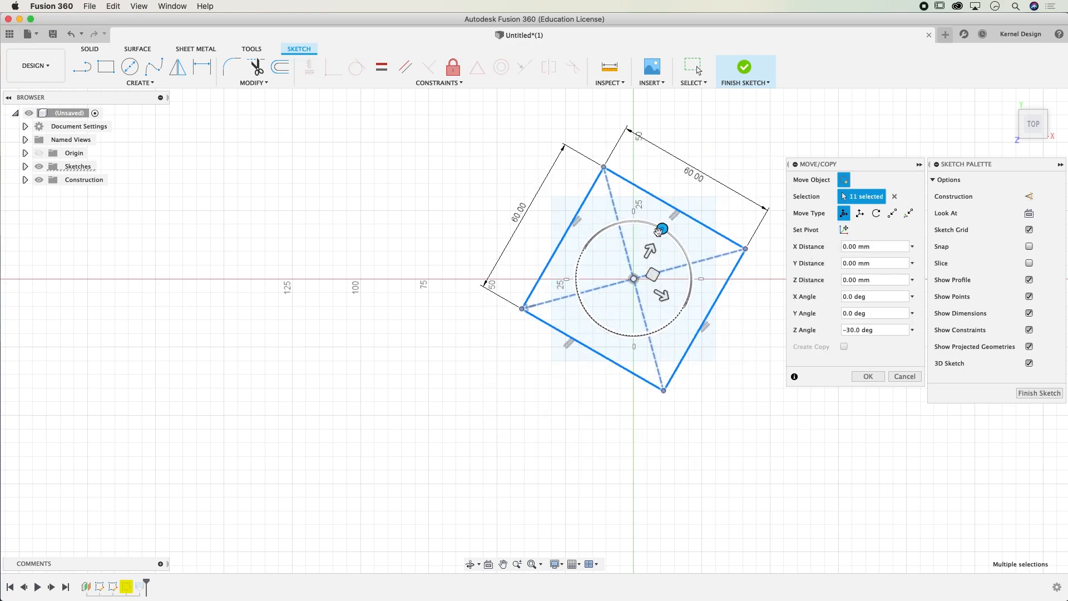
click(869, 377)
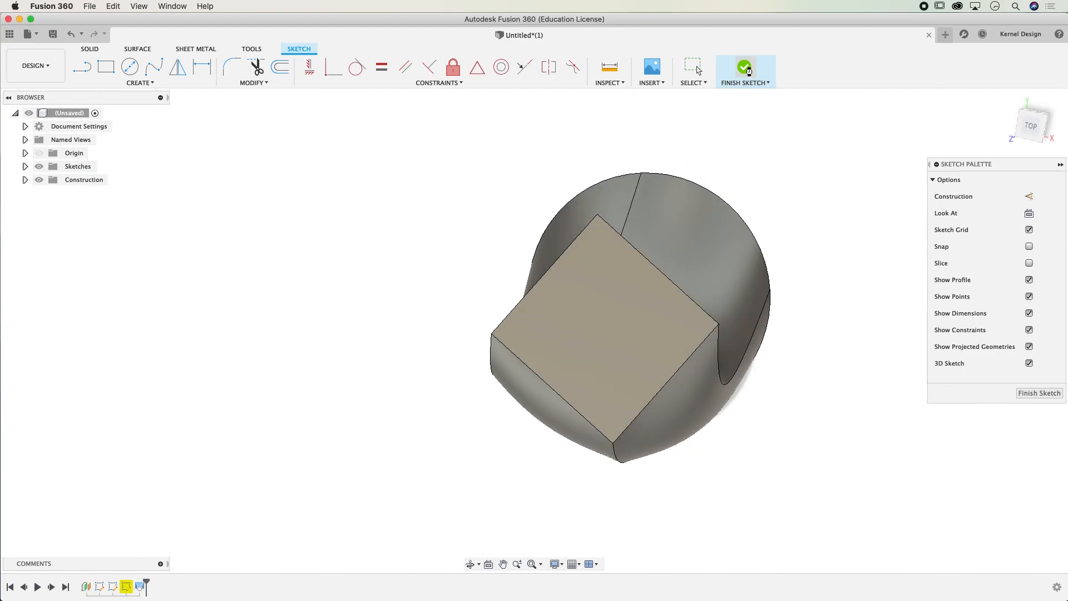
mouse_move(704, 307)
shift+middle_down()
mouse_move(658, 308)
mouse_move(650, 372)
mouse_move(636, 329)
mouse_move(651, 286)
mouse_move(589, 343)
shift+middle_up()
right_click(127, 587)
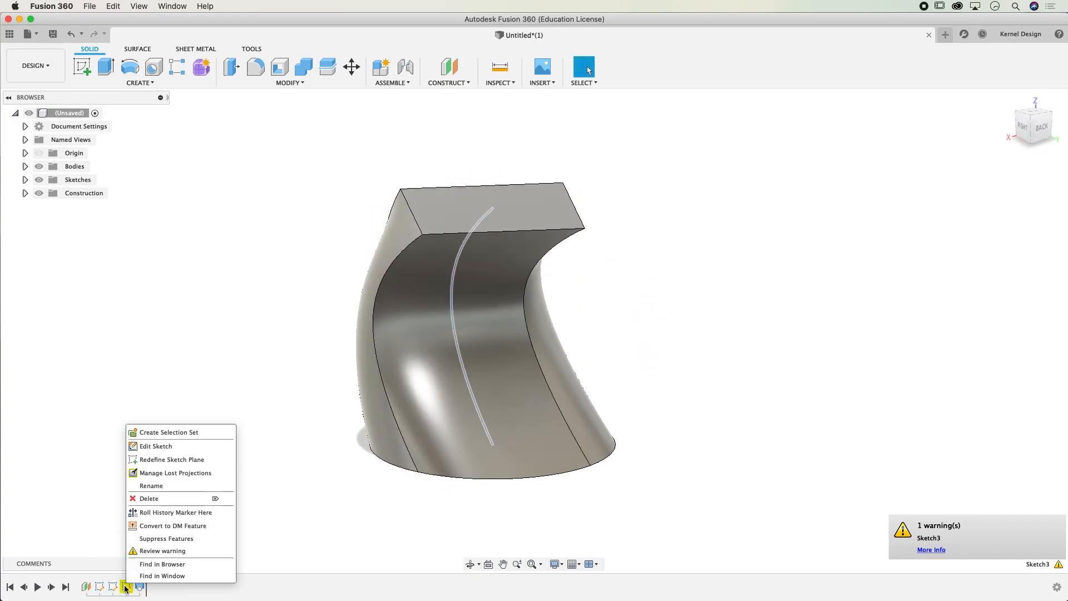
click(762, 241)
shift+middle_drag(690, 243, 663, 219)
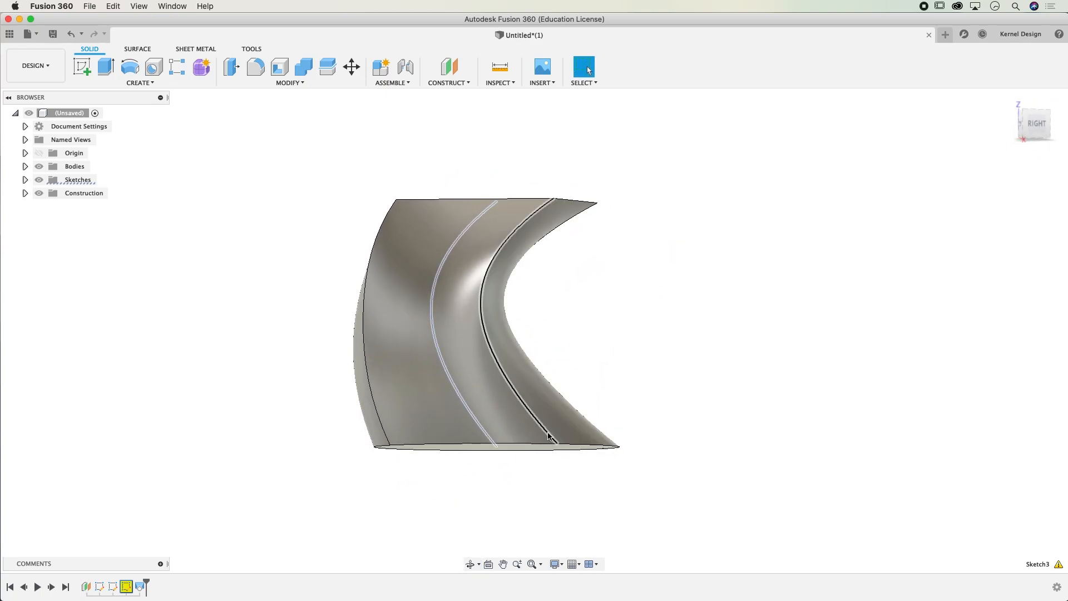
mouse_move(648, 252)
shift+middle_down()
mouse_move(663, 229)
mouse_move(648, 269)
shift+middle_up()
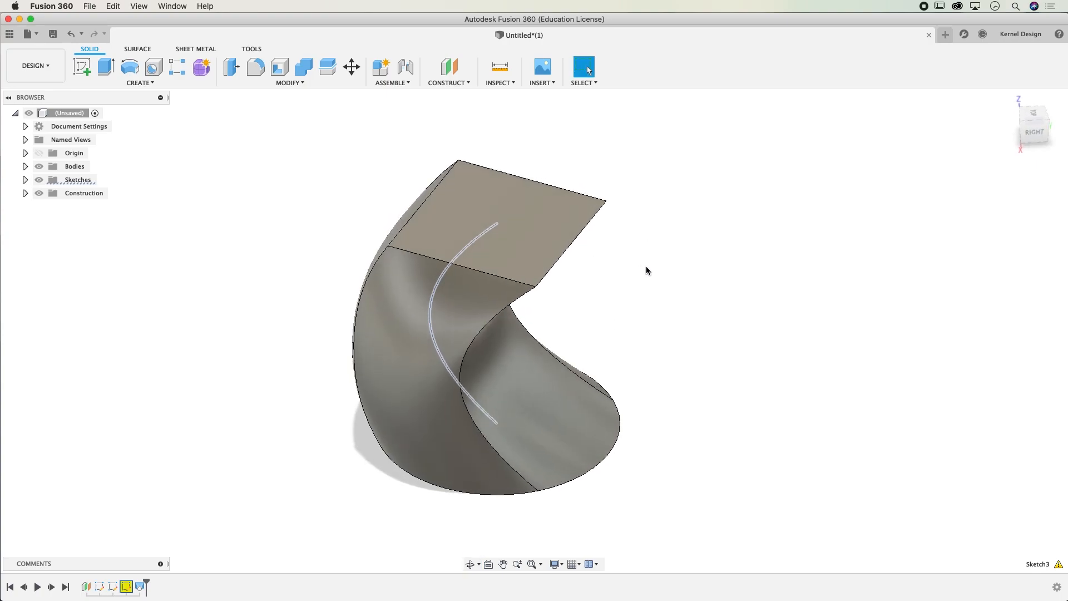